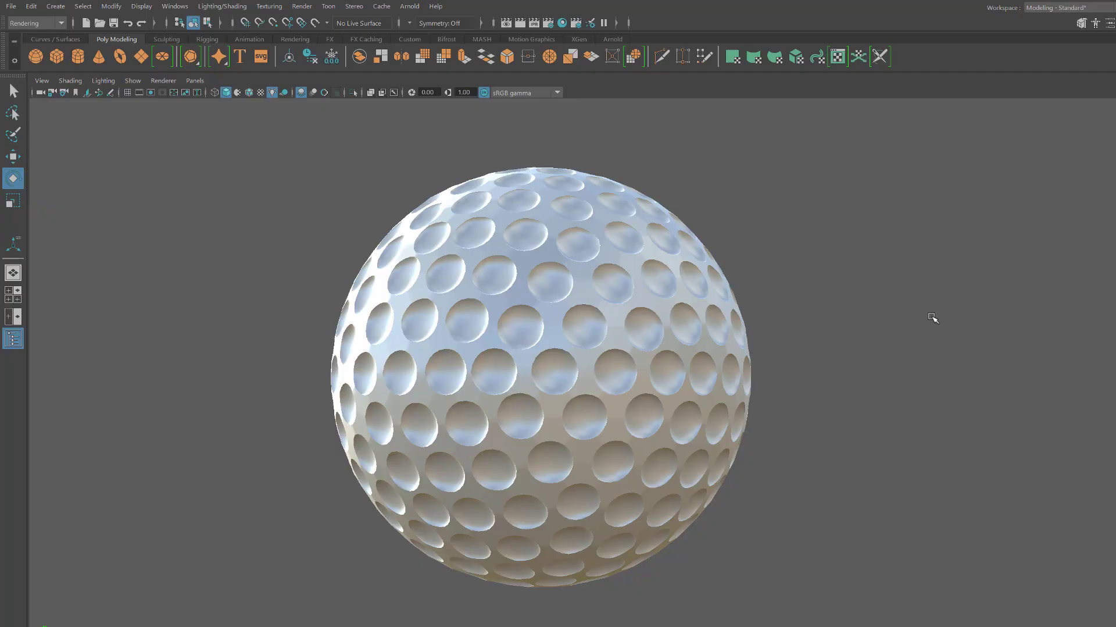
Step: Examine the dimple topology of the finished golf ball with wireframe on shaded turned on
{"action": "left_click_drag", "start_coordinate": [846, 368], "coordinate": [871, 369], "text": "alt"}
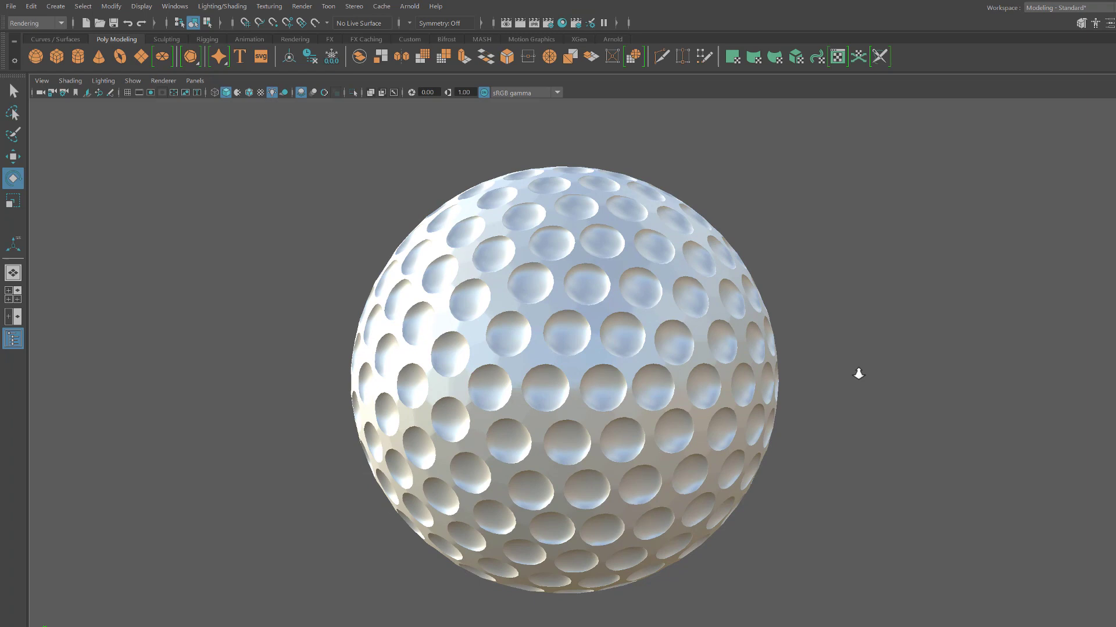
{"action": "right_click_drag", "start_coordinate": [857, 372], "coordinate": [867, 377], "text": "alt"}
{"action": "middle_click_drag", "start_coordinate": [854, 371], "coordinate": [833, 365], "text": "alt"}
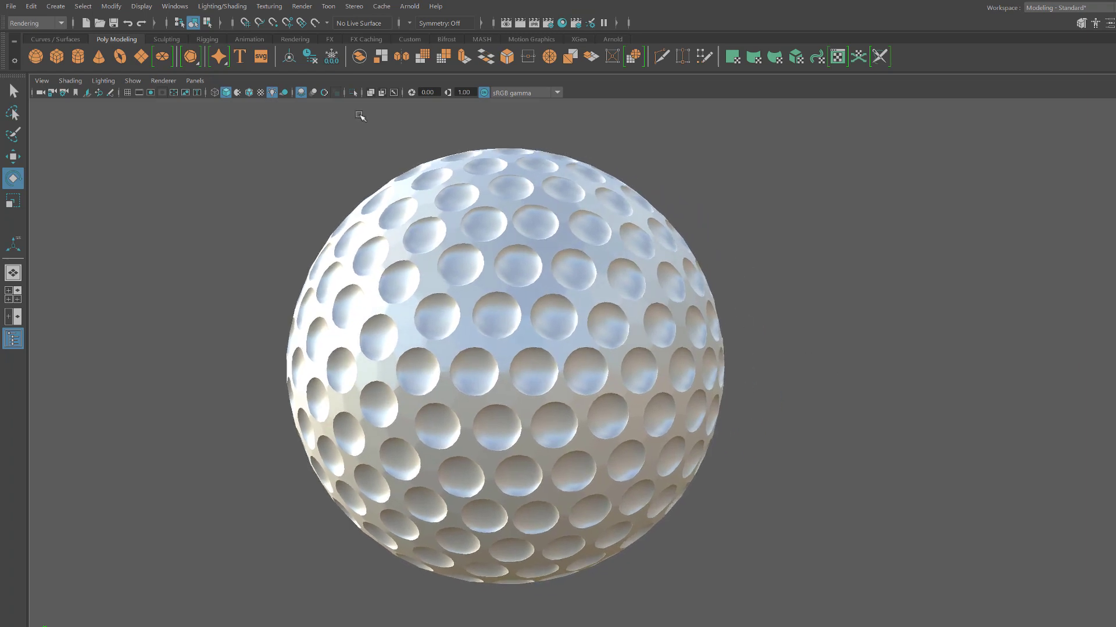
{"action": "left_click", "coordinate": [70, 81]}
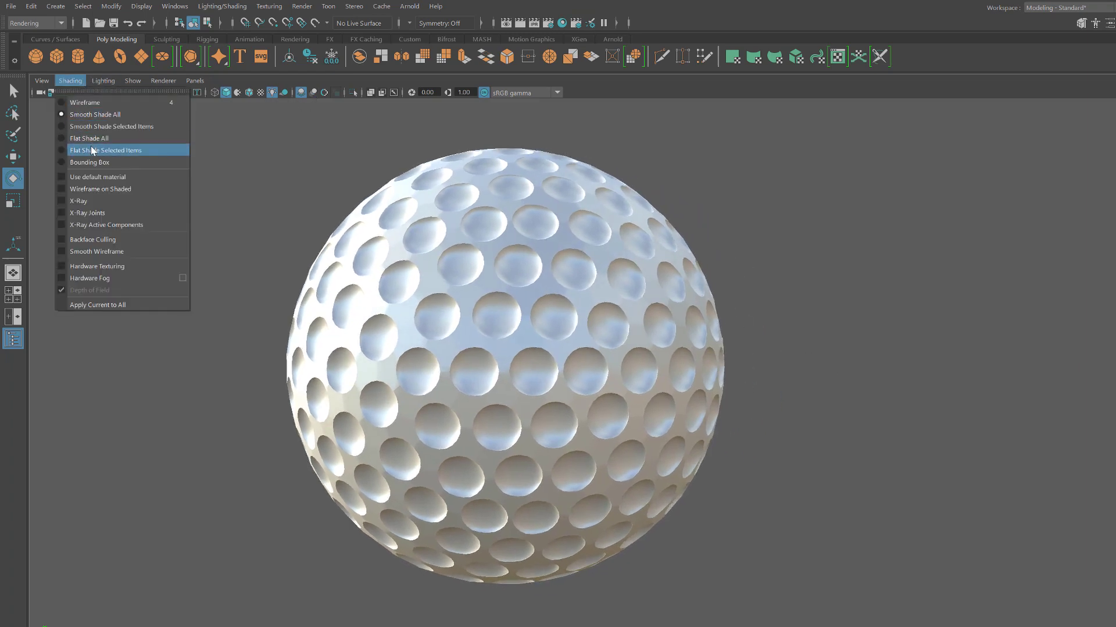
{"action": "left_click", "coordinate": [94, 189]}
{"action": "middle_click_drag", "start_coordinate": [661, 309], "coordinate": [616, 317], "text": "alt"}
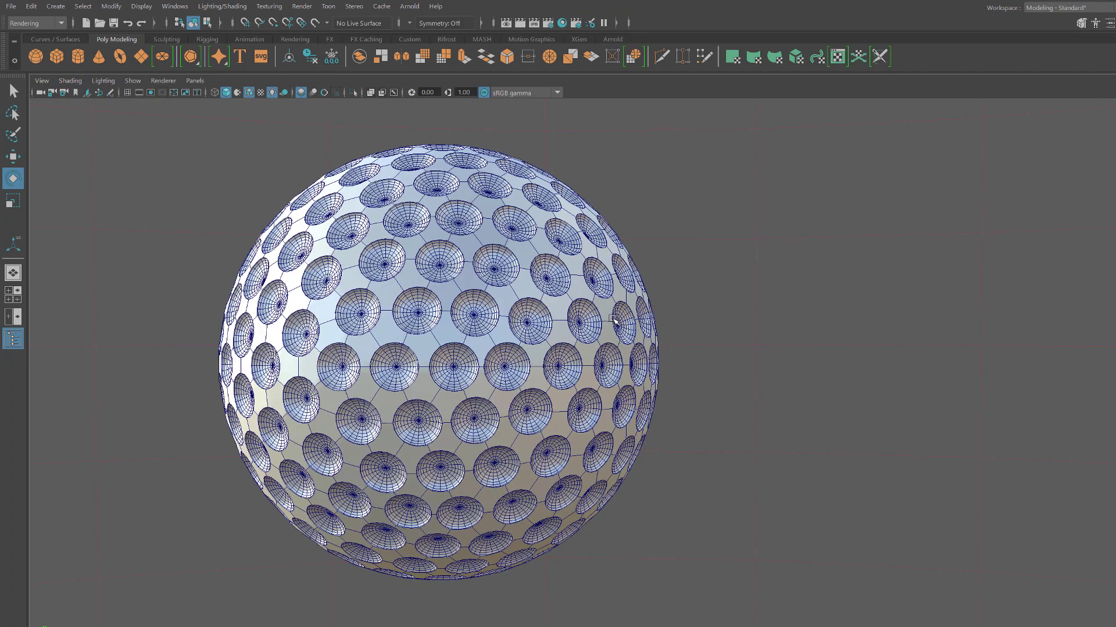
{"action": "scroll", "coordinate": [707, 331], "scroll_direction": "up", "scroll_amount": 4}
{"action": "left_click_drag", "start_coordinate": [674, 304], "coordinate": [717, 316], "text": "alt"}
{"action": "middle_click_drag", "start_coordinate": [663, 341], "coordinate": [641, 290], "text": "alt"}
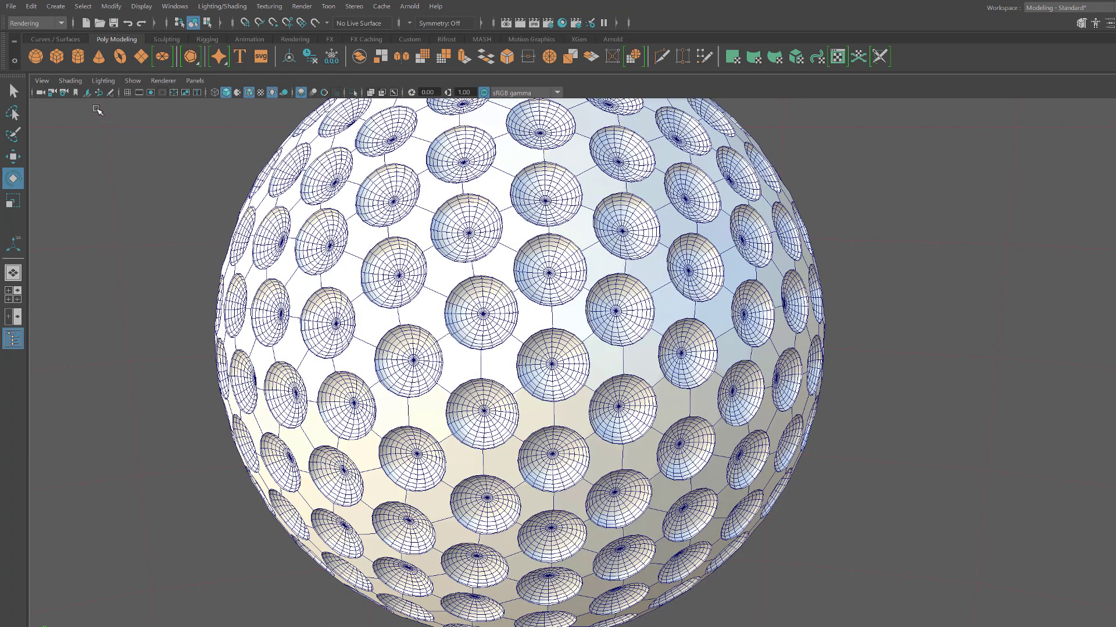
Step: Turn off wireframe on shaded and inspect the dimpled golf ball in plain smooth shading
{"action": "key", "text": "alt+5"}
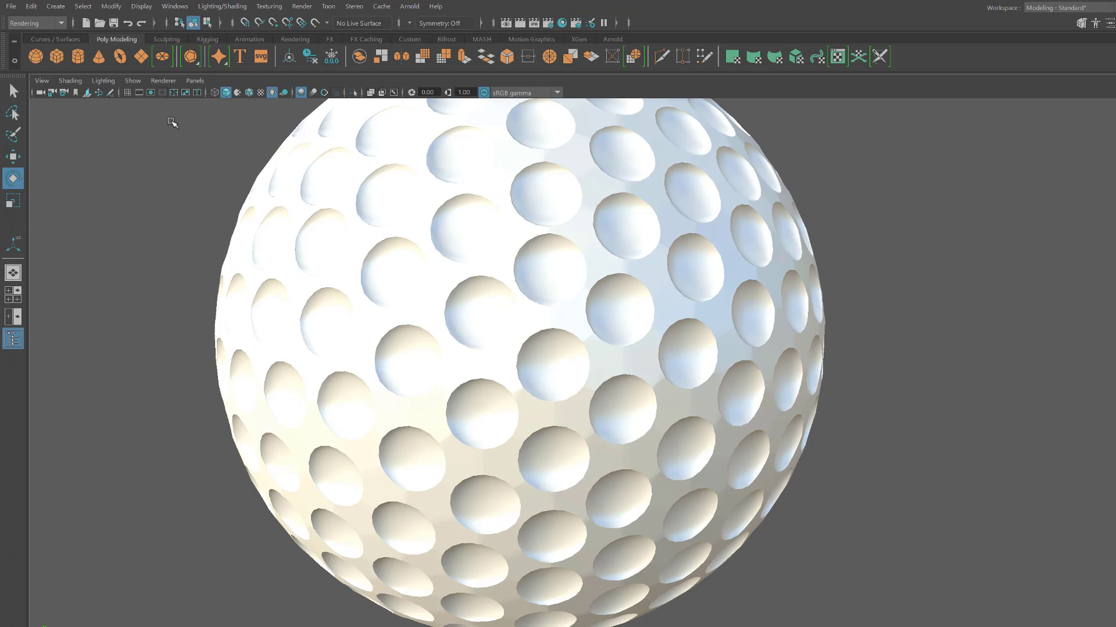
{"action": "scroll", "coordinate": [703, 325], "scroll_direction": "down", "scroll_amount": 3}
{"action": "mouse_move", "coordinate": [686, 316]}
{"action": "left_mouse_down", "text": "alt"}
{"action": "mouse_move", "coordinate": [649, 307]}
{"action": "mouse_move", "coordinate": [620, 334]}
{"action": "mouse_move", "coordinate": [715, 326]}
{"action": "left_mouse_up", "text": "alt"}
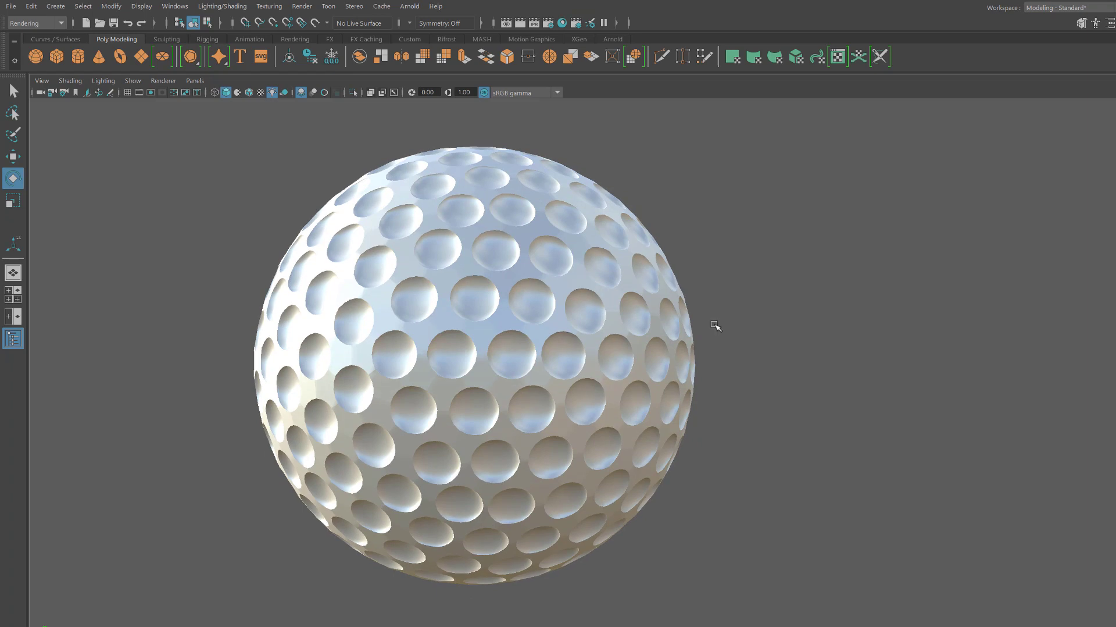
{"action": "scroll", "coordinate": [755, 319], "scroll_direction": "up", "scroll_amount": 2}
{"action": "middle_click_drag", "start_coordinate": [763, 305], "coordinate": [763, 312], "text": "alt"}
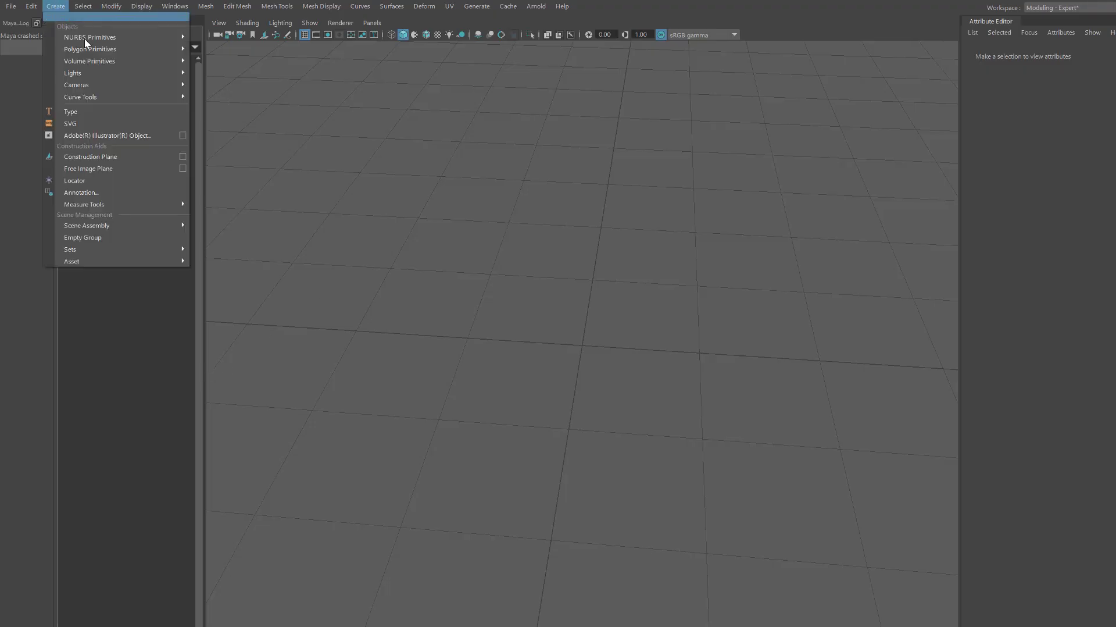
Step: Create a polygon platonic solid: dodecahedron, triangle subdivision mode, 3 subdivisions, radius 1, spherical inflation 1
{"action": "mouse_move", "coordinate": [106, 49]}
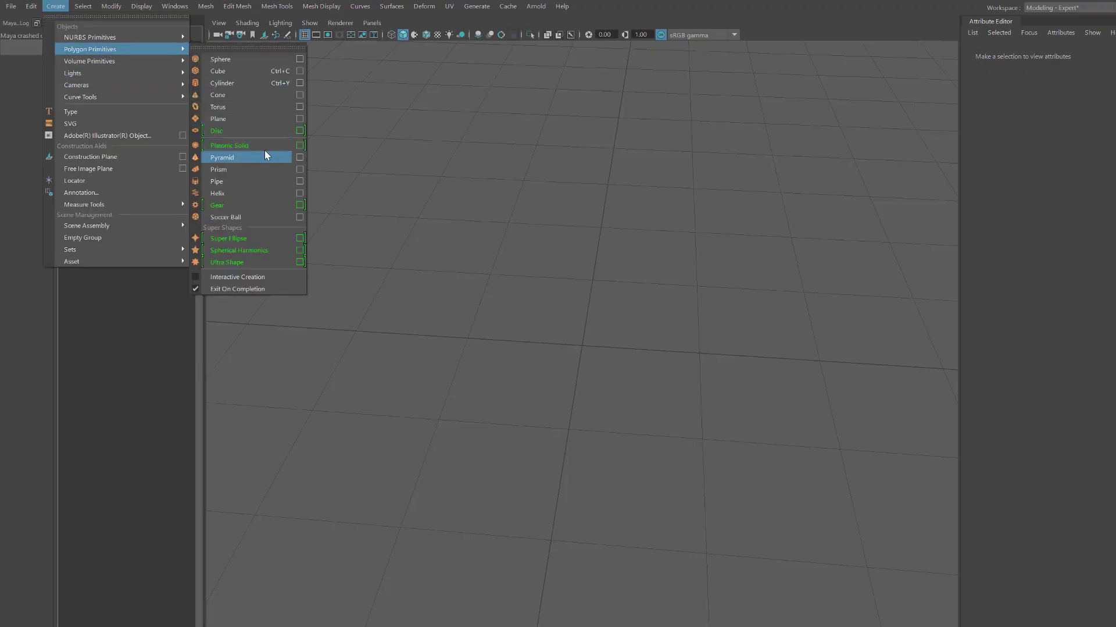
{"action": "left_click", "coordinate": [299, 145]}
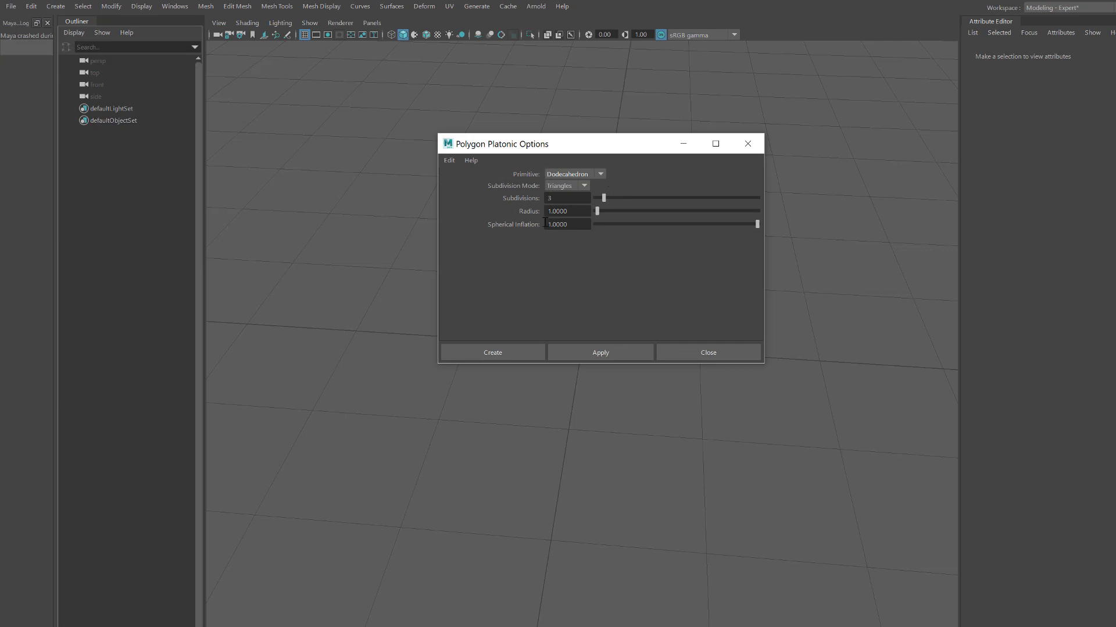
{"action": "left_click", "coordinate": [501, 352]}
Step: Apply Average Vertices to all vertices of the platonic solid, adjust its iterations, and return to object selection
{"action": "key", "text": "F9"}
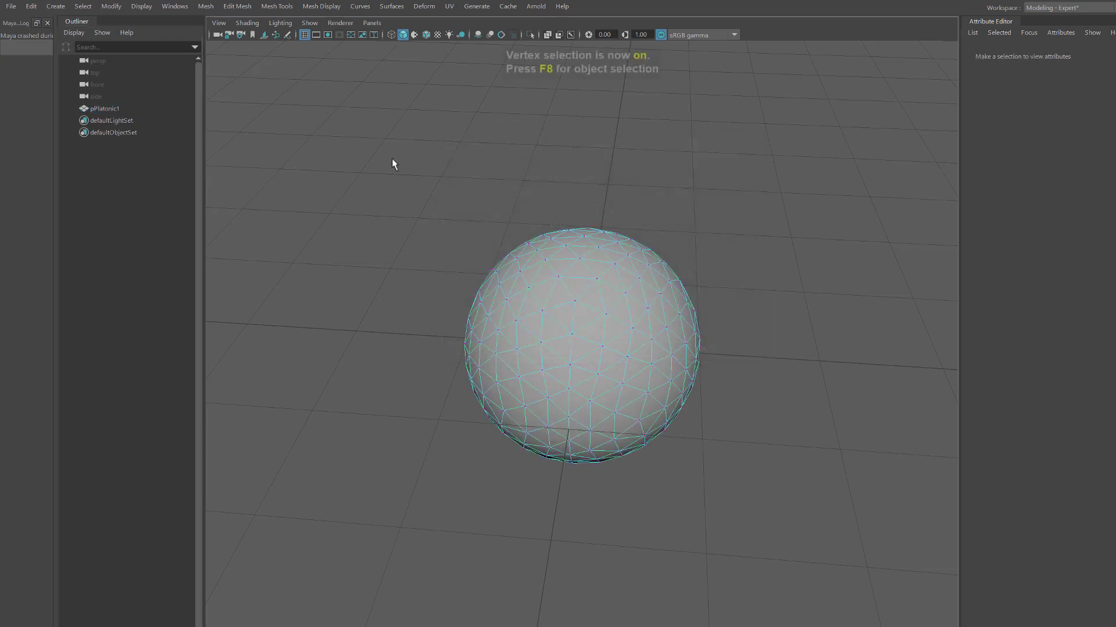
{"action": "left_click_drag", "start_coordinate": [392, 160], "coordinate": [824, 601]}
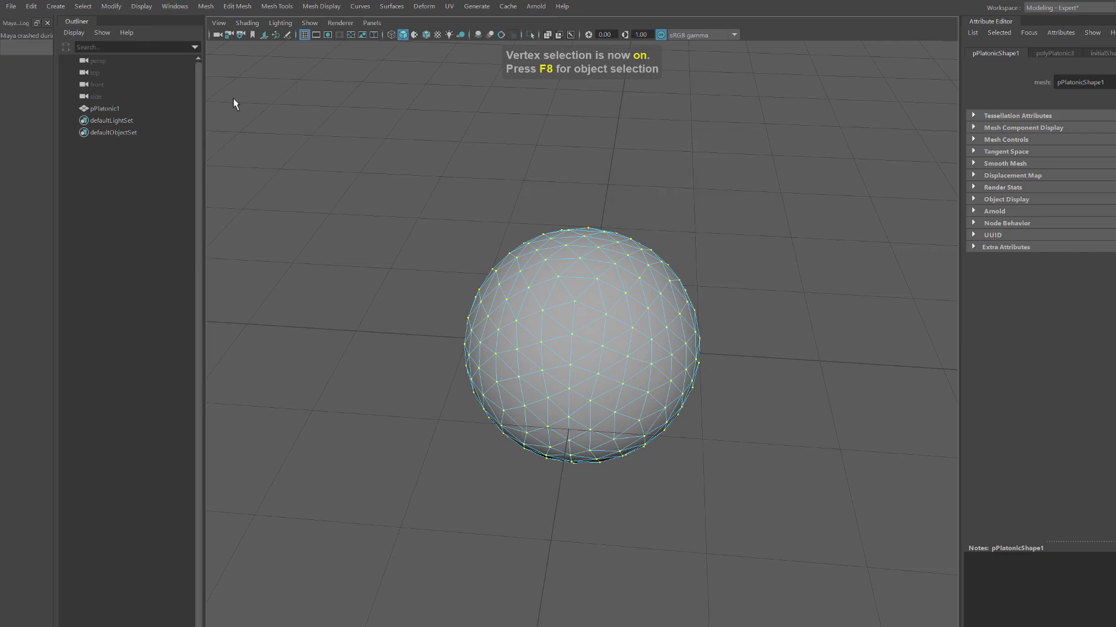
{"action": "left_click", "coordinate": [237, 6]}
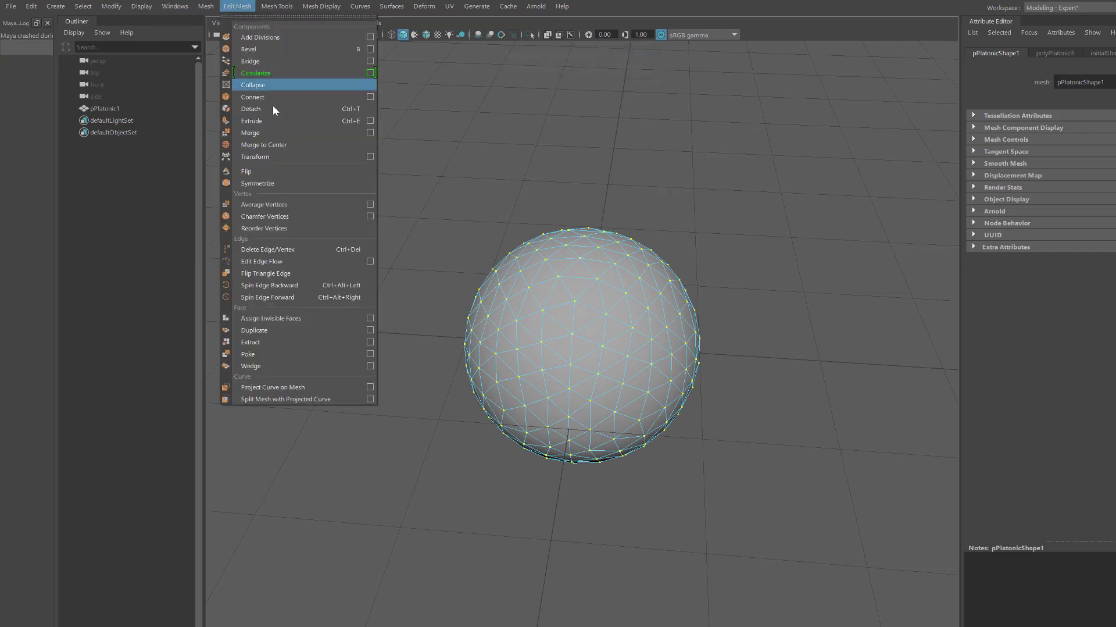
{"action": "left_click", "coordinate": [255, 207]}
{"action": "scroll", "coordinate": [582, 370], "scroll_direction": "up", "scroll_amount": 3}
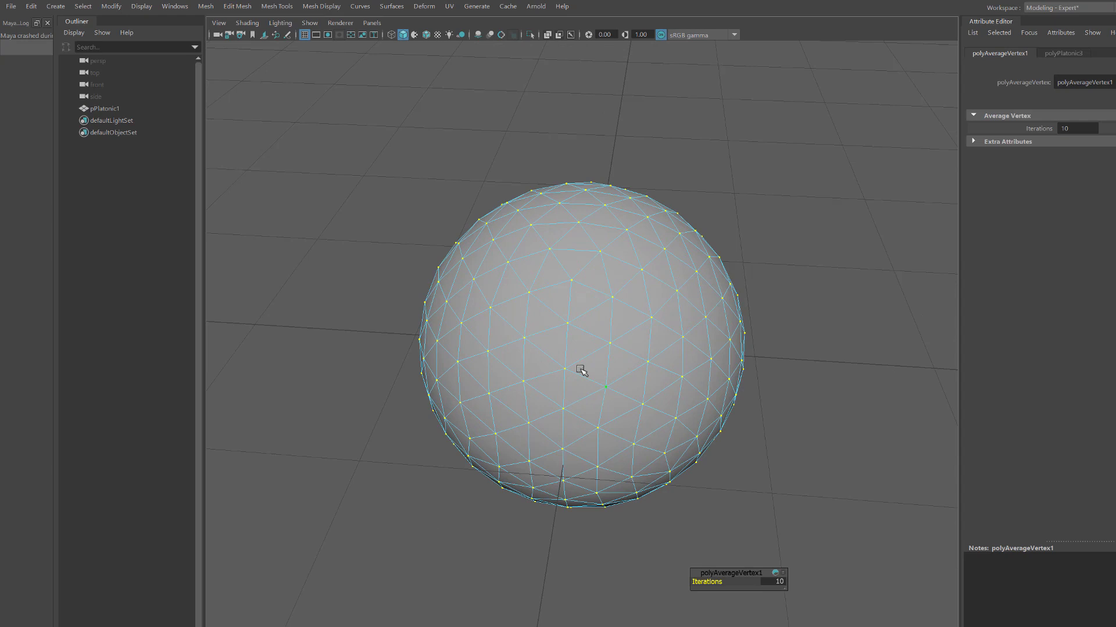
{"action": "left_click_drag", "start_coordinate": [582, 370], "coordinate": [721, 535], "text": "alt"}
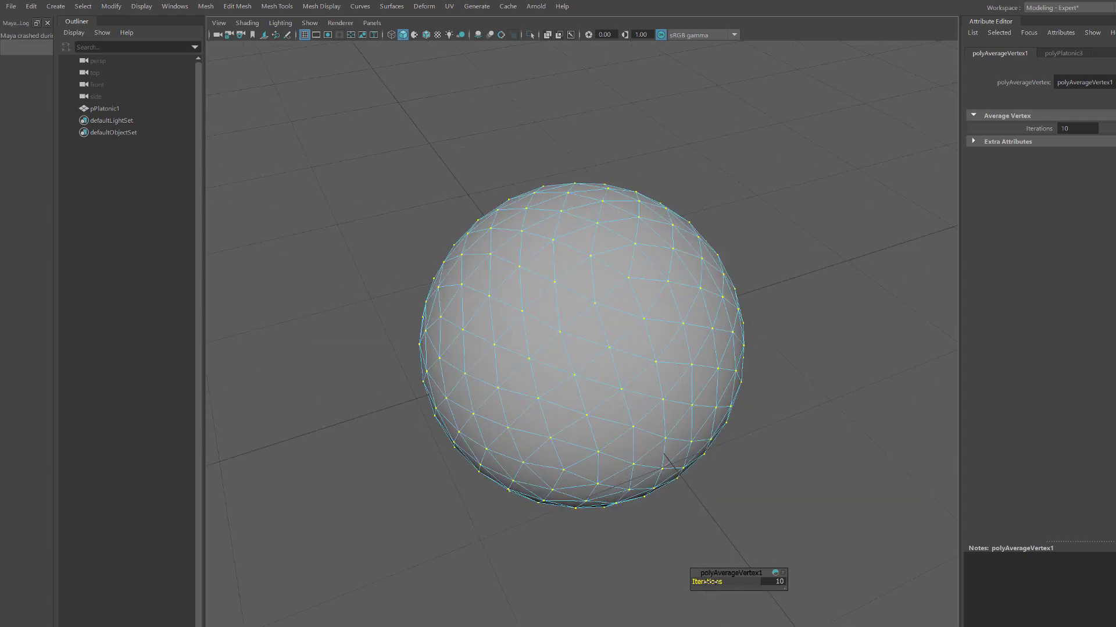
{"action": "left_click_drag", "start_coordinate": [710, 582], "coordinate": [797, 587]}
{"action": "left_click", "coordinate": [802, 473]}
{"action": "left_click_drag", "start_coordinate": [801, 473], "coordinate": [705, 406], "text": "alt"}
{"action": "key", "text": "F8"}
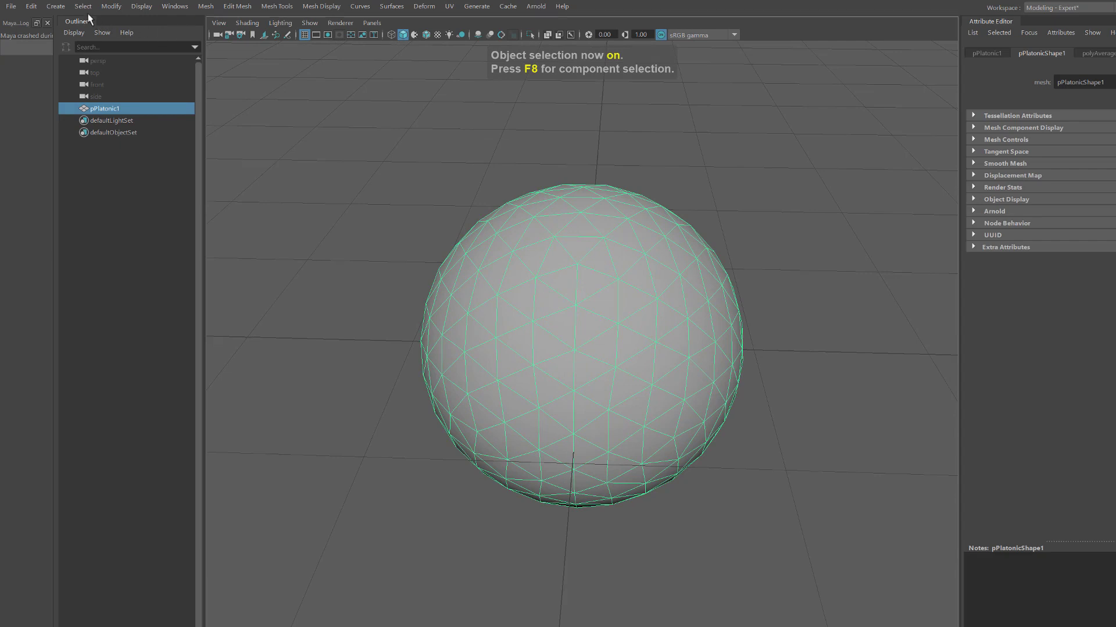
Step: Create a default polygon sphere at the origin, around the platonic solid
{"action": "left_click", "coordinate": [55, 5]}
{"action": "mouse_move", "coordinate": [80, 51]}
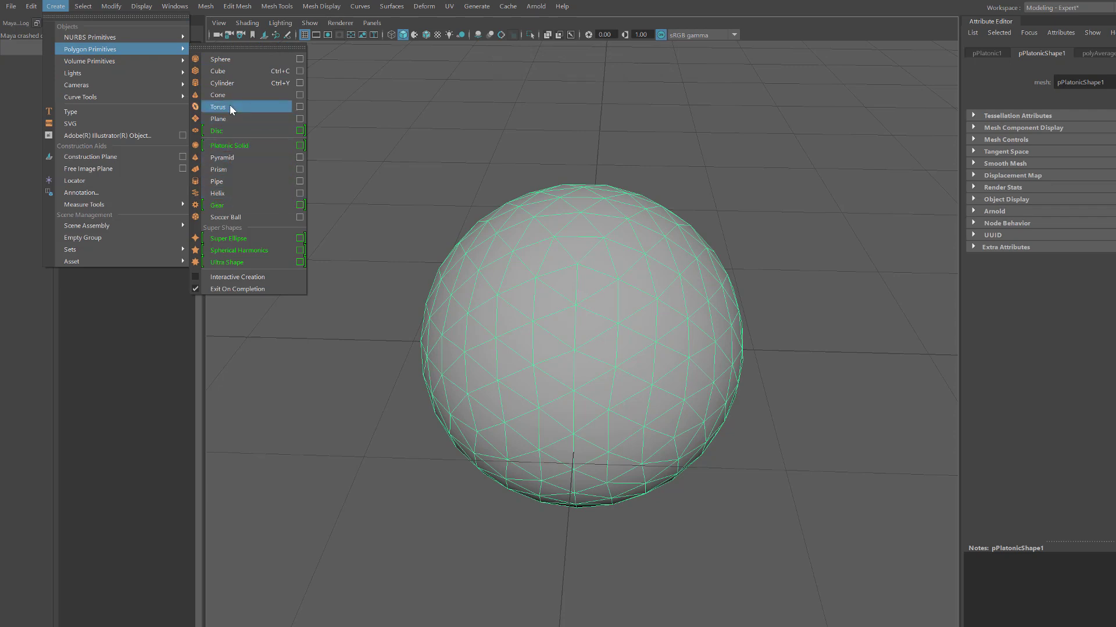
{"action": "left_click", "coordinate": [231, 59]}
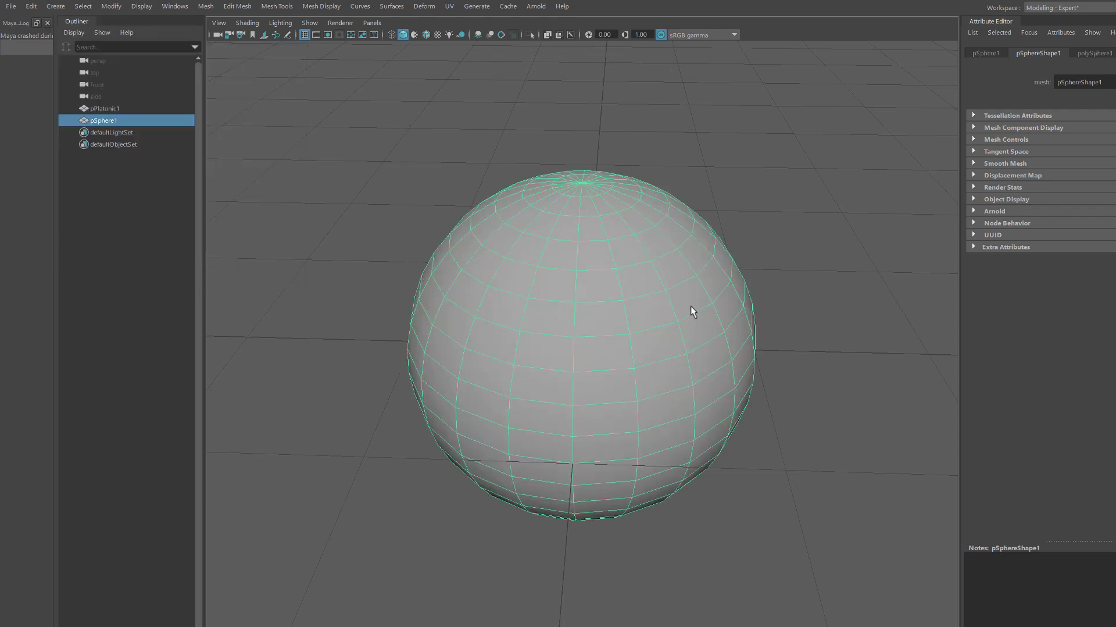
Step: Scale all vertices of the new sphere down uniformly to a small ball inside the platonic solid, using wireframe display, then return to object selection
{"action": "scroll", "coordinate": [677, 309], "scroll_direction": "up", "scroll_amount": 2}
{"action": "key", "text": "F9"}
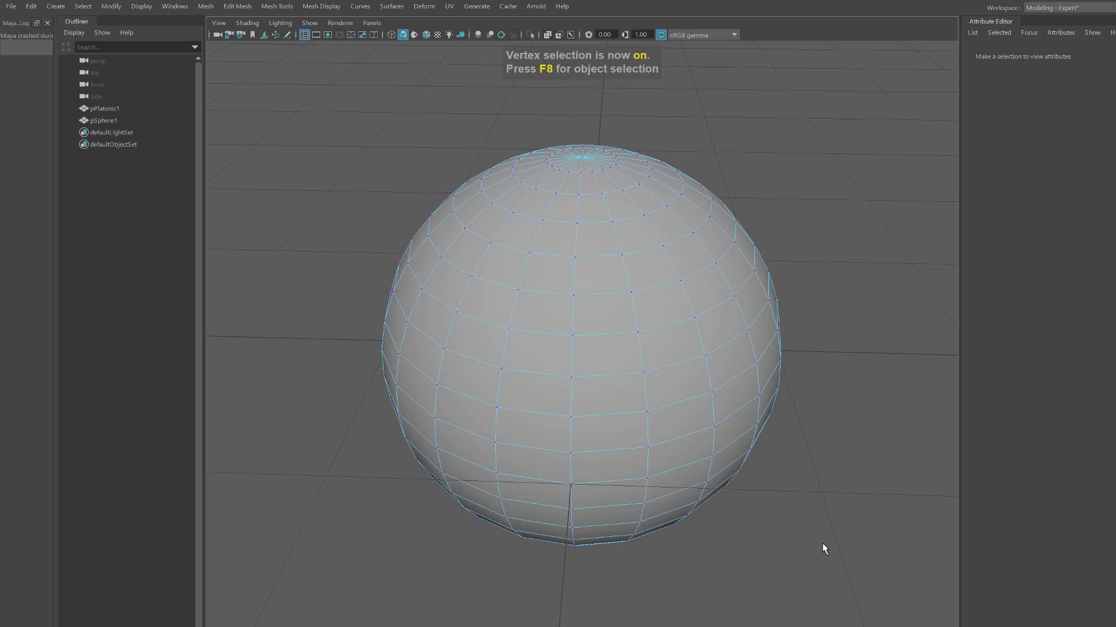
{"action": "key", "text": "r"}
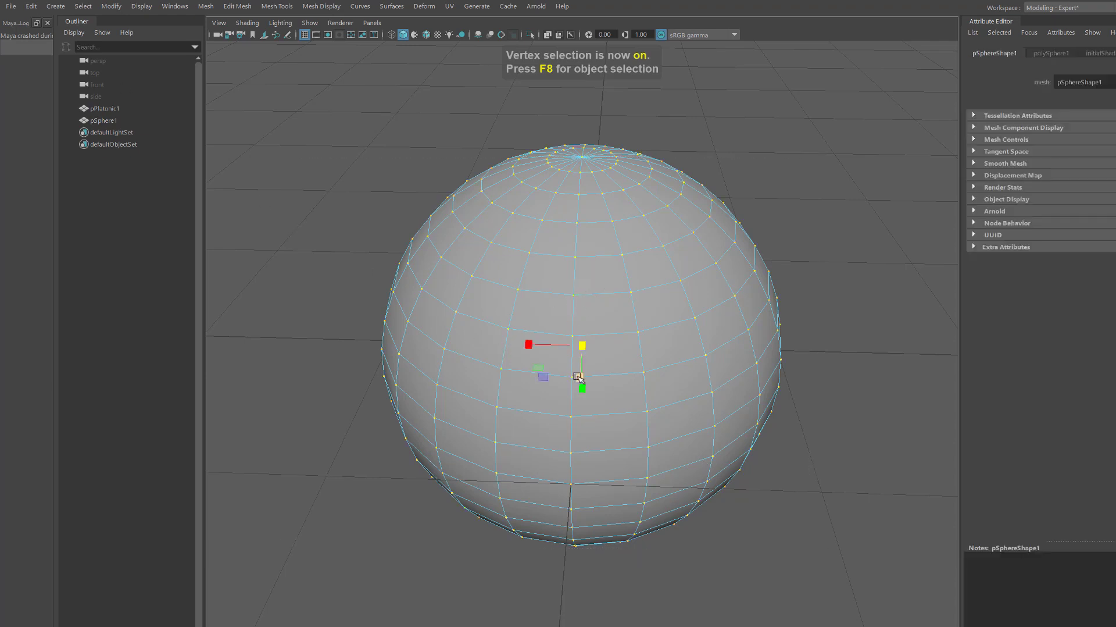
{"action": "left_click_drag", "start_coordinate": [578, 377], "coordinate": [447, 351]}
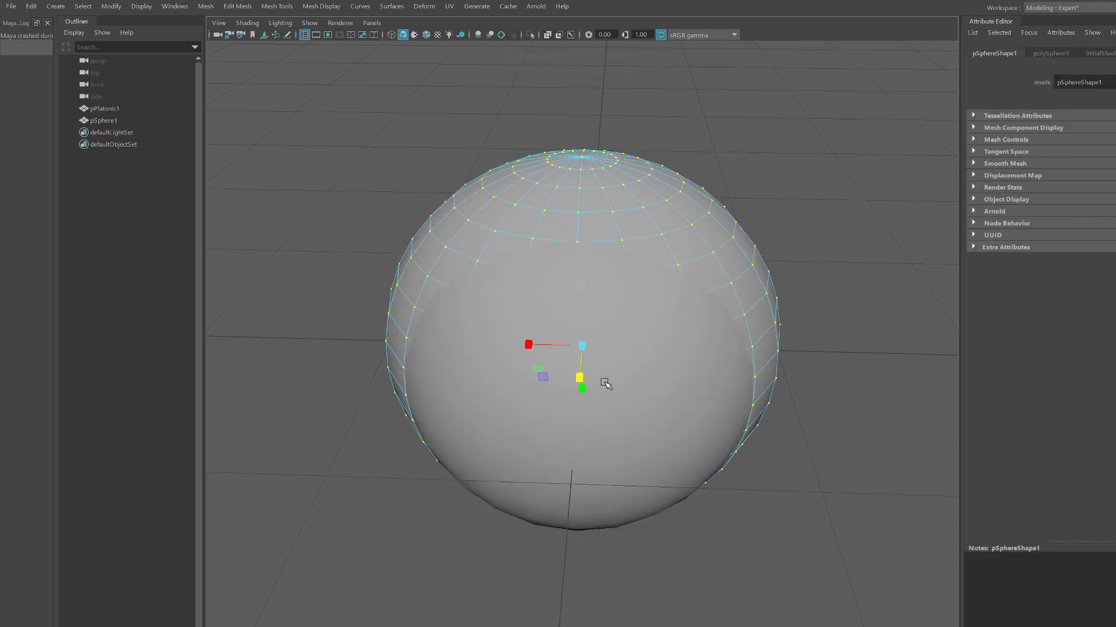
{"action": "key", "text": "ctrl+z"}
{"action": "left_click_drag", "start_coordinate": [638, 394], "coordinate": [585, 389], "text": "alt"}
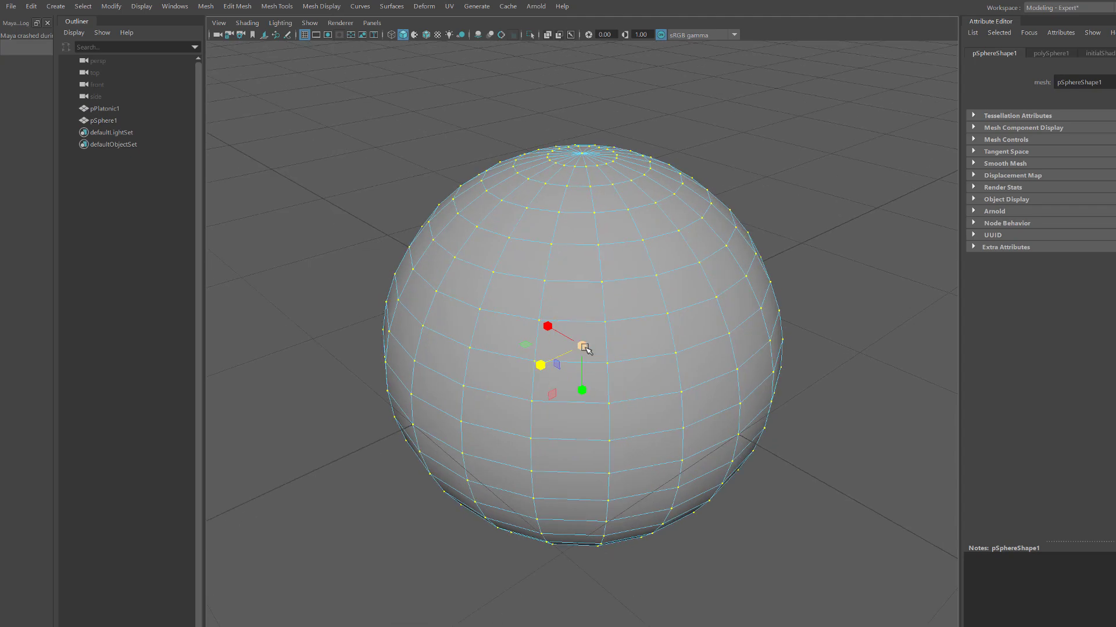
{"action": "left_click_drag", "start_coordinate": [583, 346], "coordinate": [462, 342]}
{"action": "key", "text": "4"}
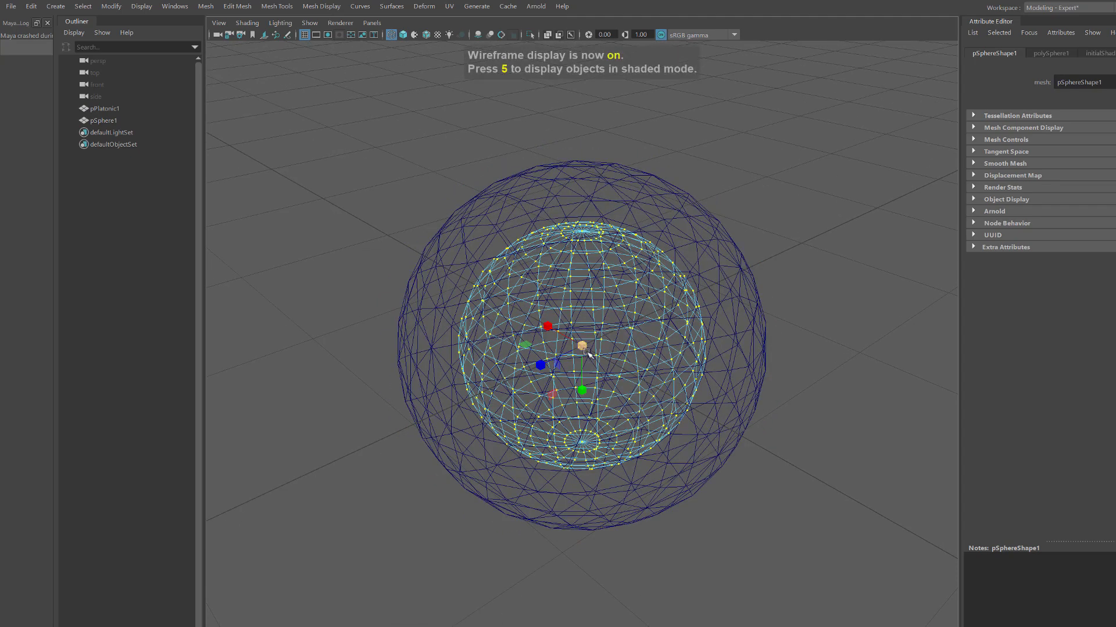
{"action": "left_click_drag", "start_coordinate": [583, 347], "coordinate": [408, 358]}
{"action": "left_click_drag", "start_coordinate": [481, 353], "coordinate": [526, 350], "text": "alt"}
{"action": "scroll", "coordinate": [633, 372], "scroll_direction": "up", "scroll_amount": 4}
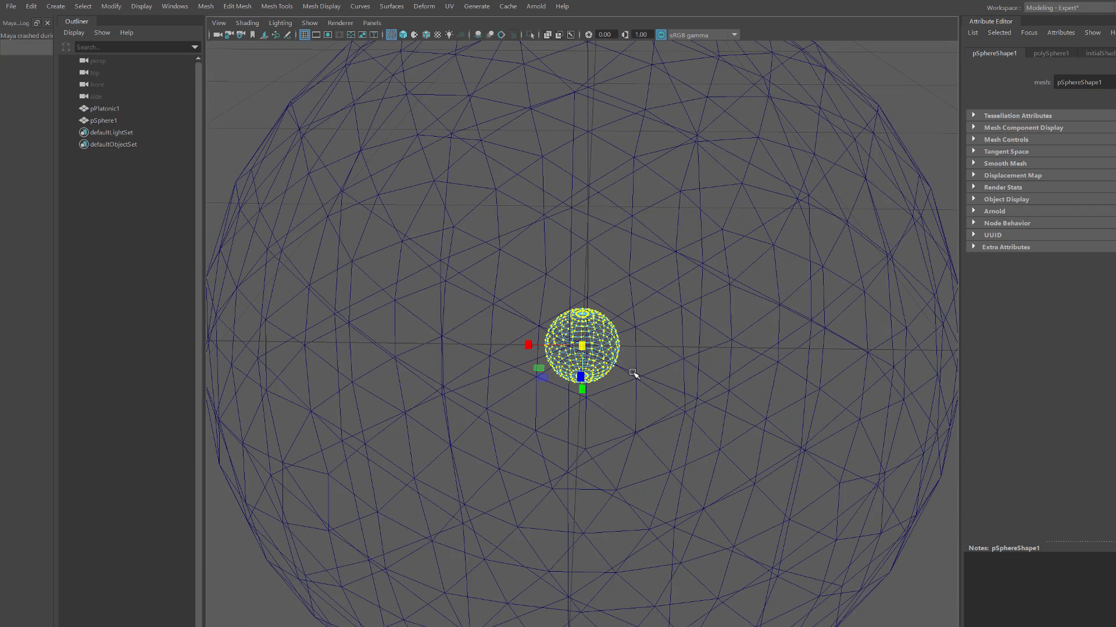
{"action": "key", "text": "F8"}
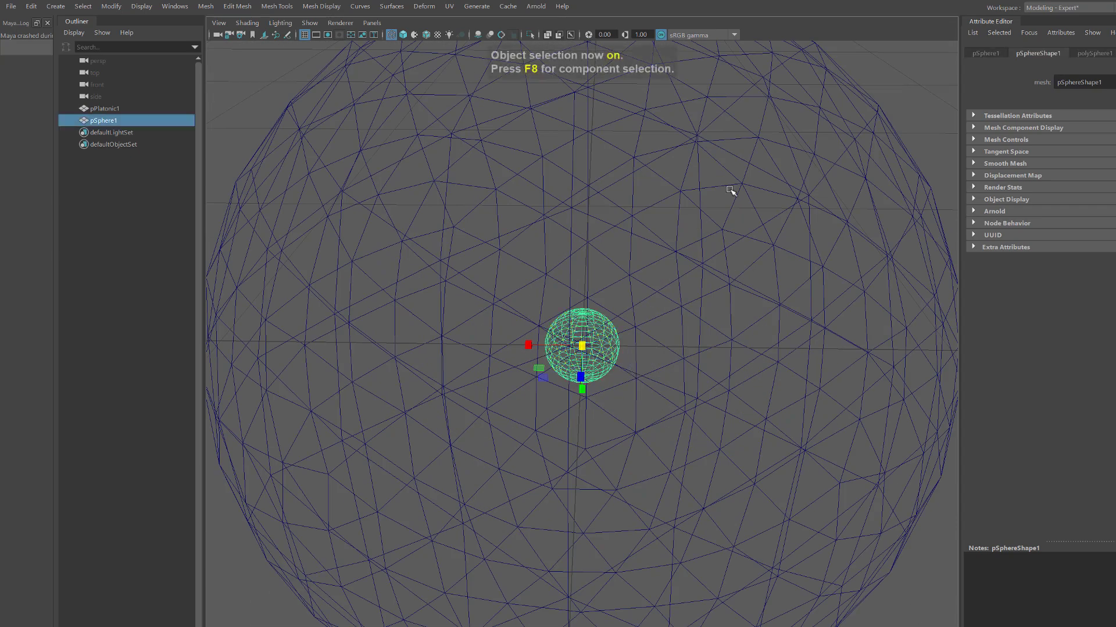
Step: Switch the workspace to Modeling - Standard and close the Maya Crash Log panel
{"action": "left_click", "coordinate": [1063, 9]}
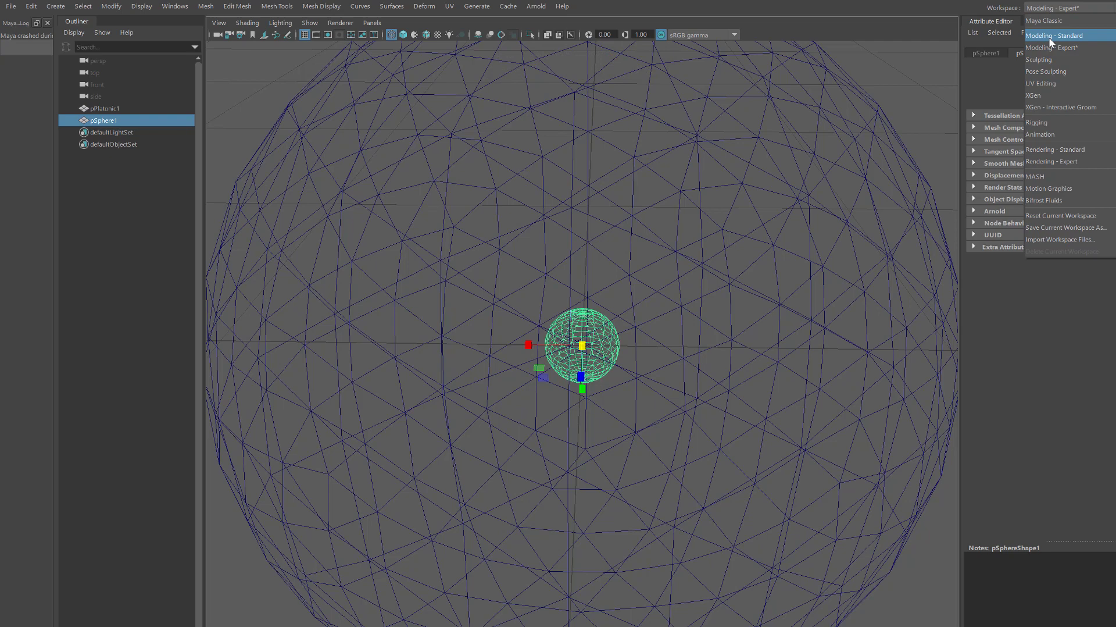
{"action": "left_click", "coordinate": [1052, 40]}
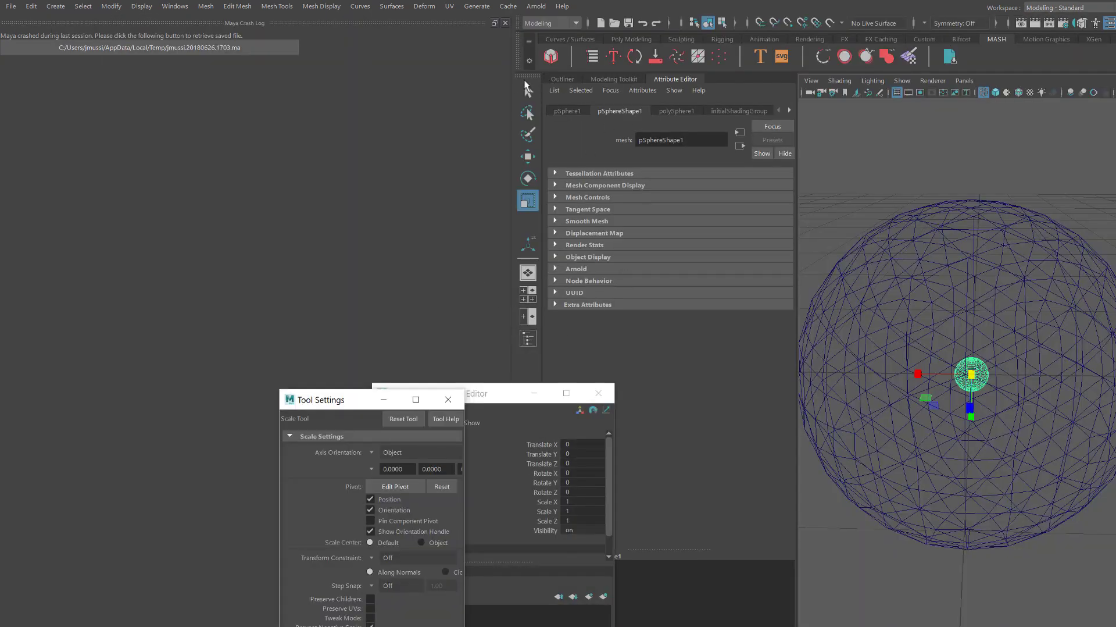
{"action": "left_click", "coordinate": [505, 22]}
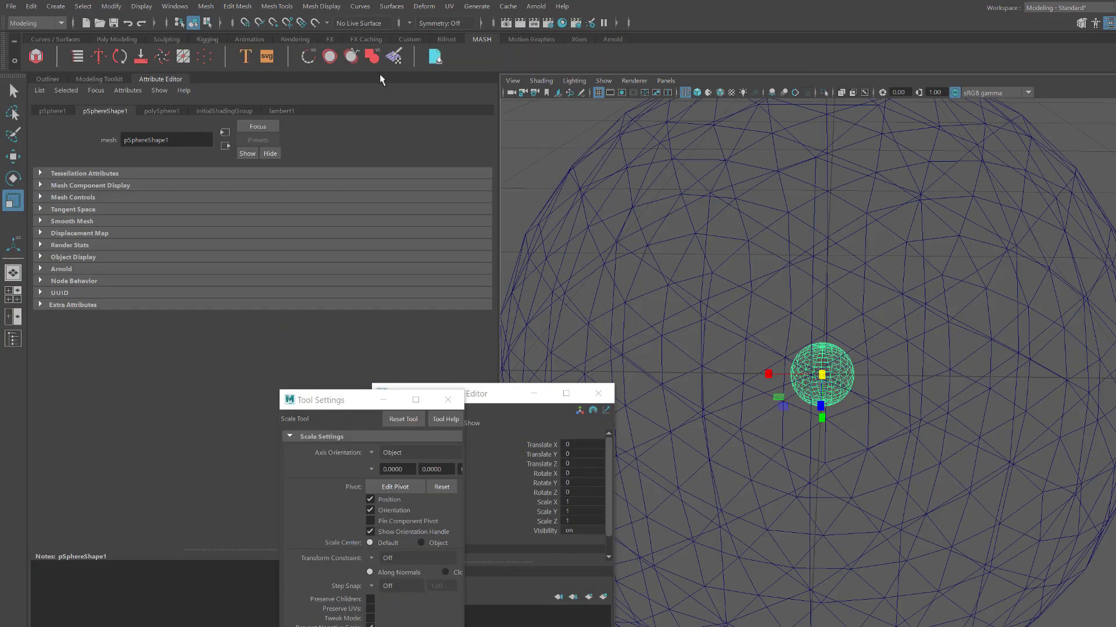
Step: Create a MASH network from the selected small sphere
{"action": "left_click", "coordinate": [35, 57]}
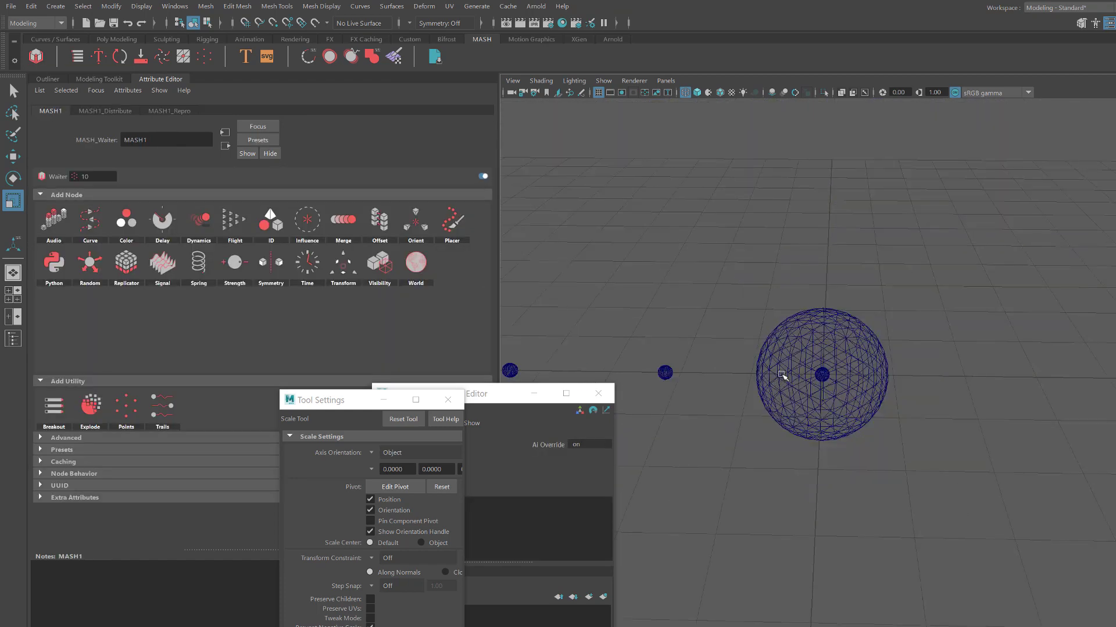
{"action": "scroll", "coordinate": [783, 355], "scroll_direction": "down", "scroll_amount": 4}
{"action": "middle_click_drag", "start_coordinate": [791, 308], "coordinate": [902, 287], "text": "alt"}
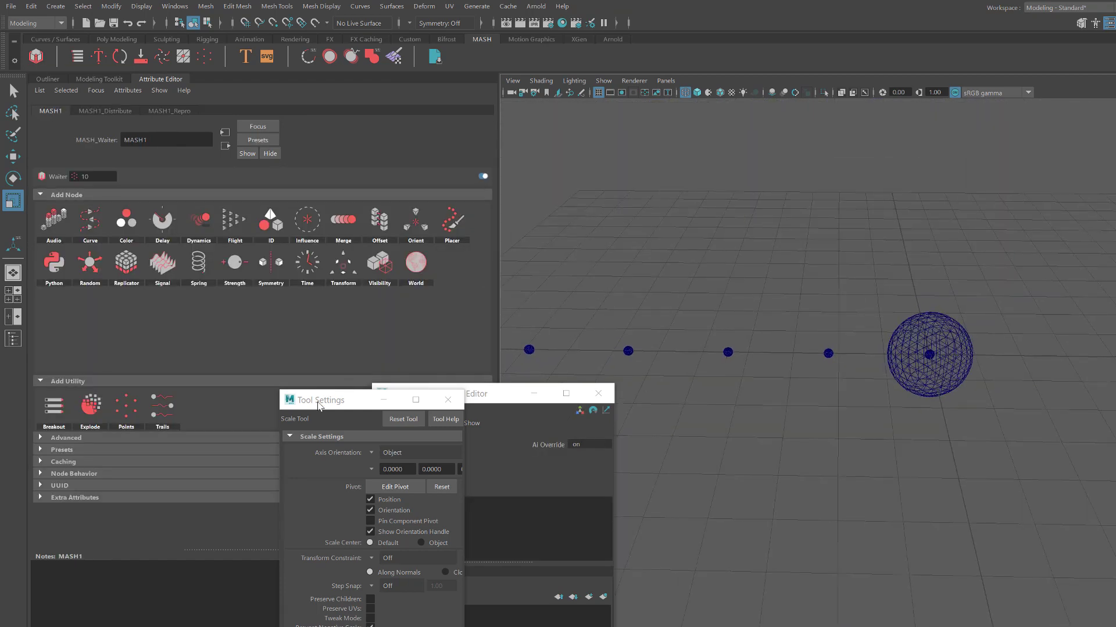
Step: Close the floating Tool Settings window and move the Channel Box / Layer Editor window clear of the MASH attributes
{"action": "left_click_drag", "start_coordinate": [319, 405], "coordinate": [737, 414]}
{"action": "left_click", "coordinate": [864, 410]}
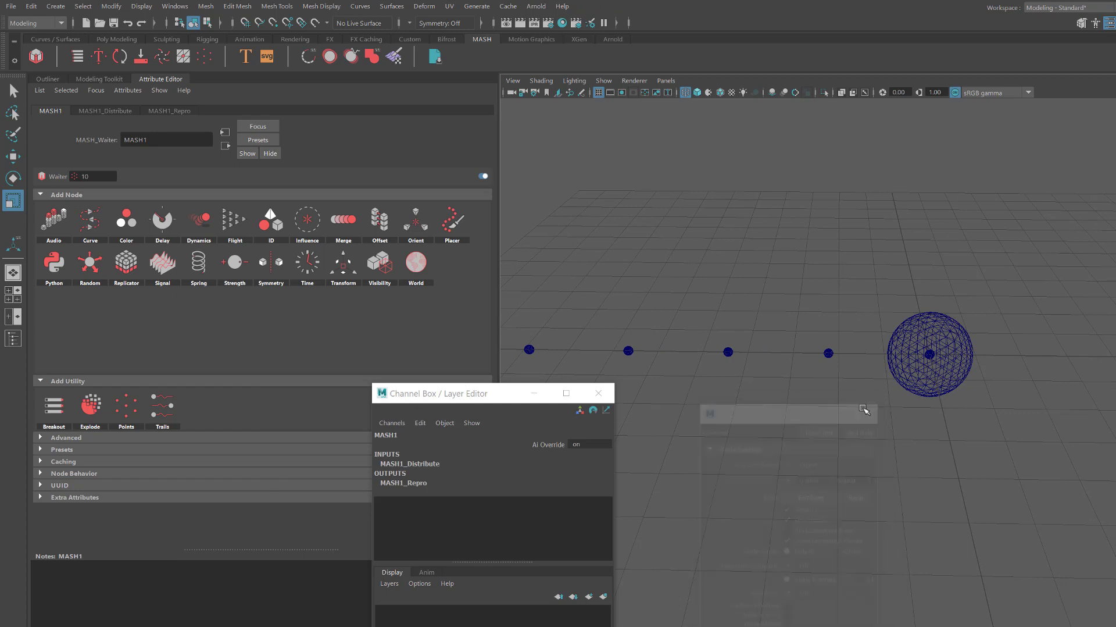
{"action": "left_click_drag", "start_coordinate": [473, 394], "coordinate": [302, 526]}
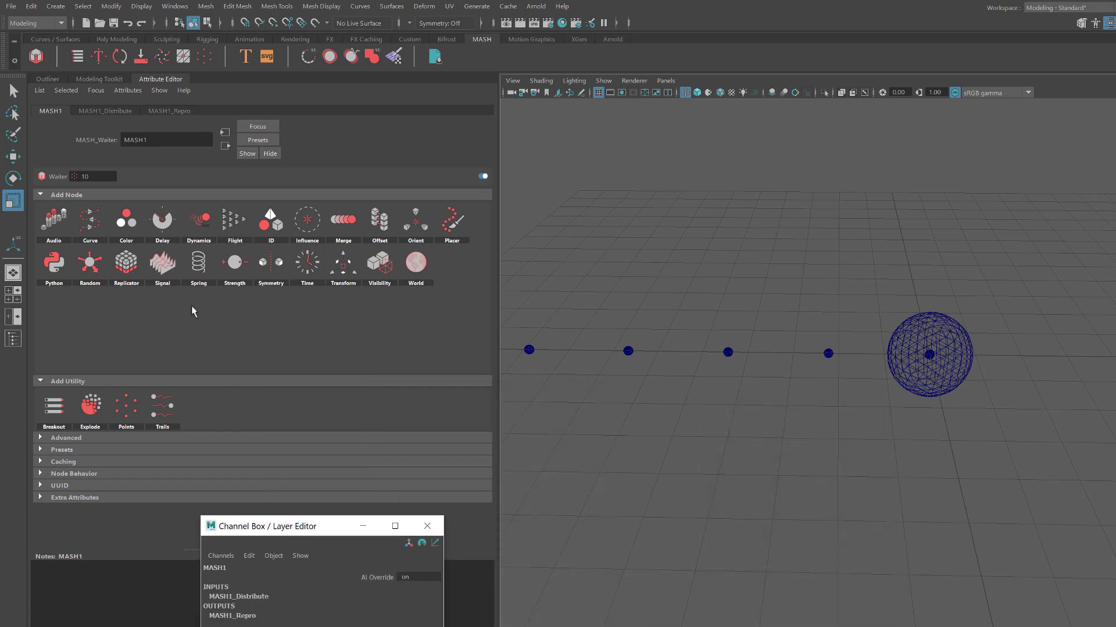
Step: Set the MASH Distribute node to 50 points and the Radial distribution type
{"action": "left_click", "coordinate": [113, 110]}
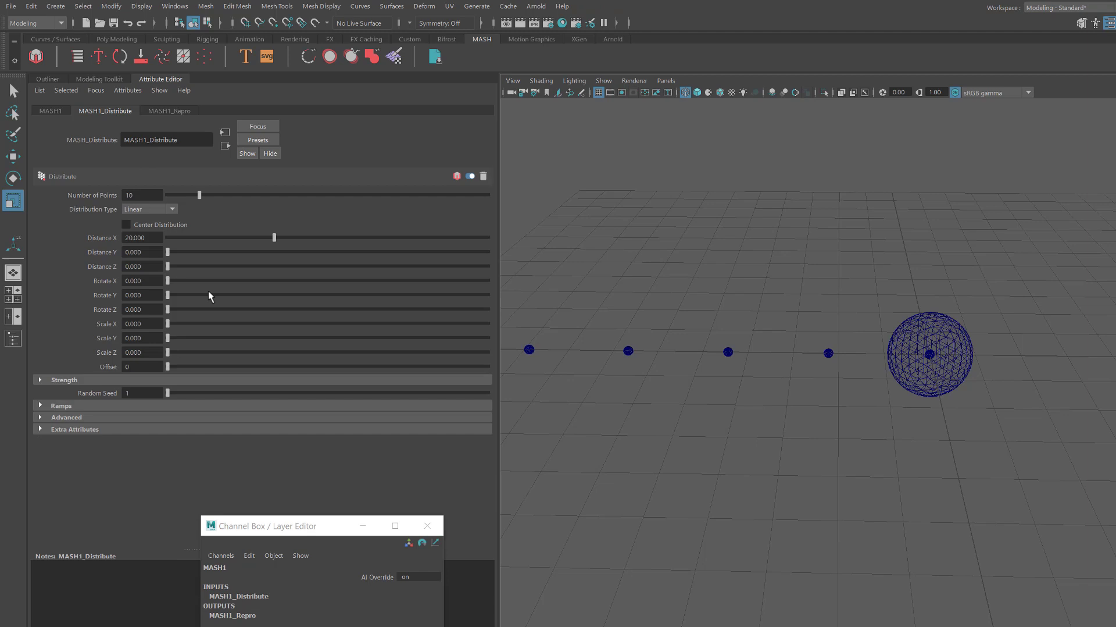
{"action": "left_click_drag", "start_coordinate": [201, 195], "coordinate": [327, 201]}
{"action": "scroll", "coordinate": [853, 347], "scroll_direction": "up", "scroll_amount": 2}
{"action": "scroll", "coordinate": [852, 346], "scroll_direction": "up", "scroll_amount": 2}
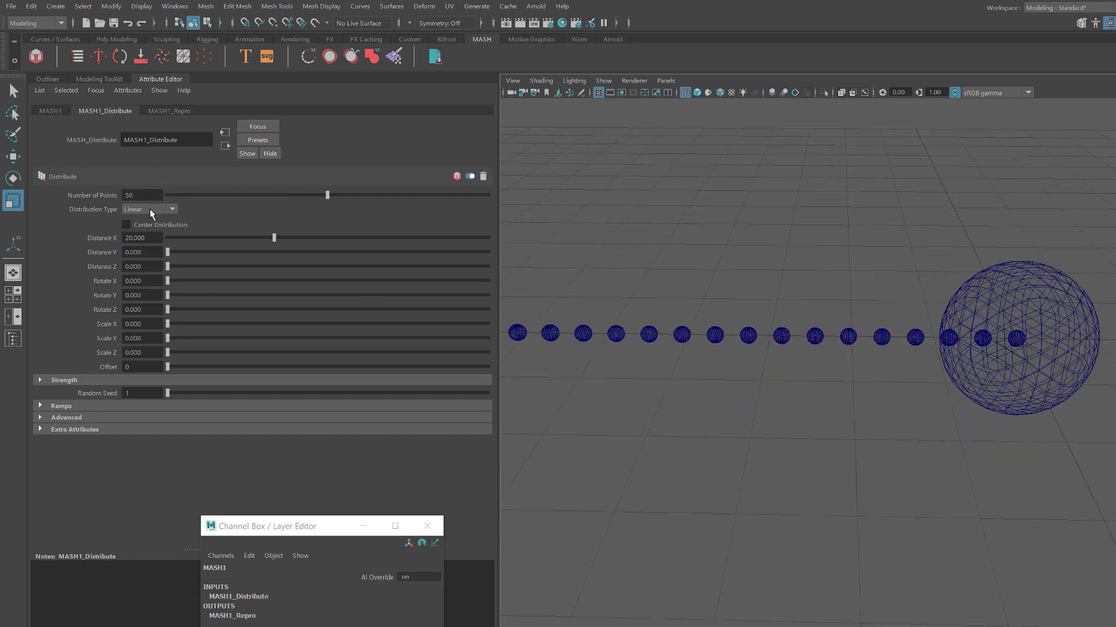
{"action": "left_click", "coordinate": [123, 209]}
{"action": "left_click", "coordinate": [134, 229]}
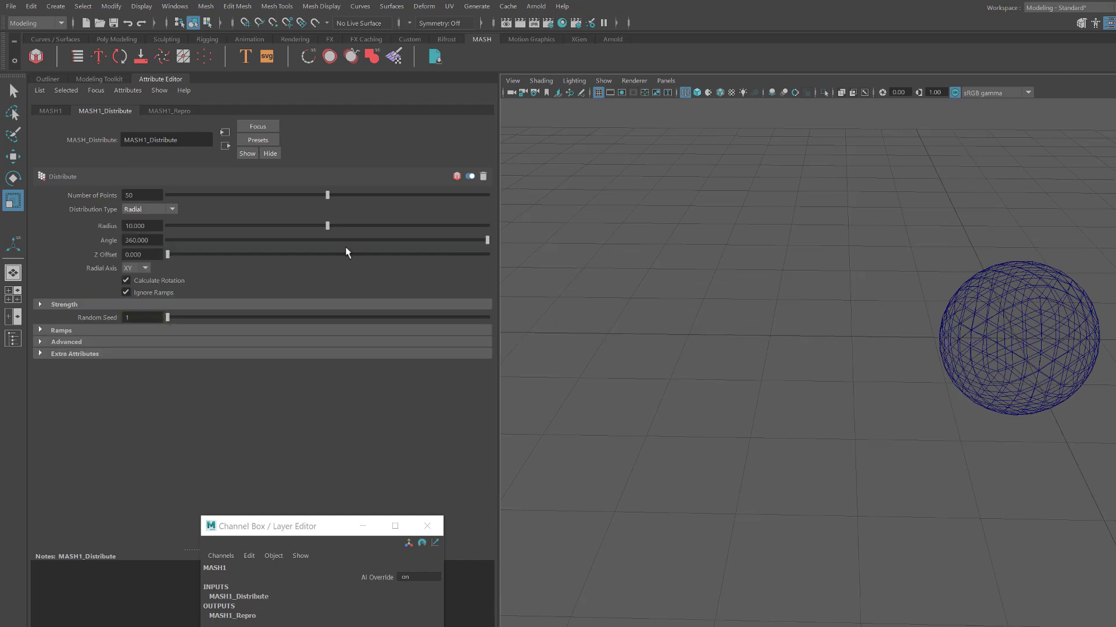
Step: Change the MASH Distribute node's distribution type from Radial to Mesh
{"action": "scroll", "coordinate": [919, 349], "scroll_direction": "down", "scroll_amount": 2}
{"action": "scroll", "coordinate": [920, 348], "scroll_direction": "down", "scroll_amount": 3}
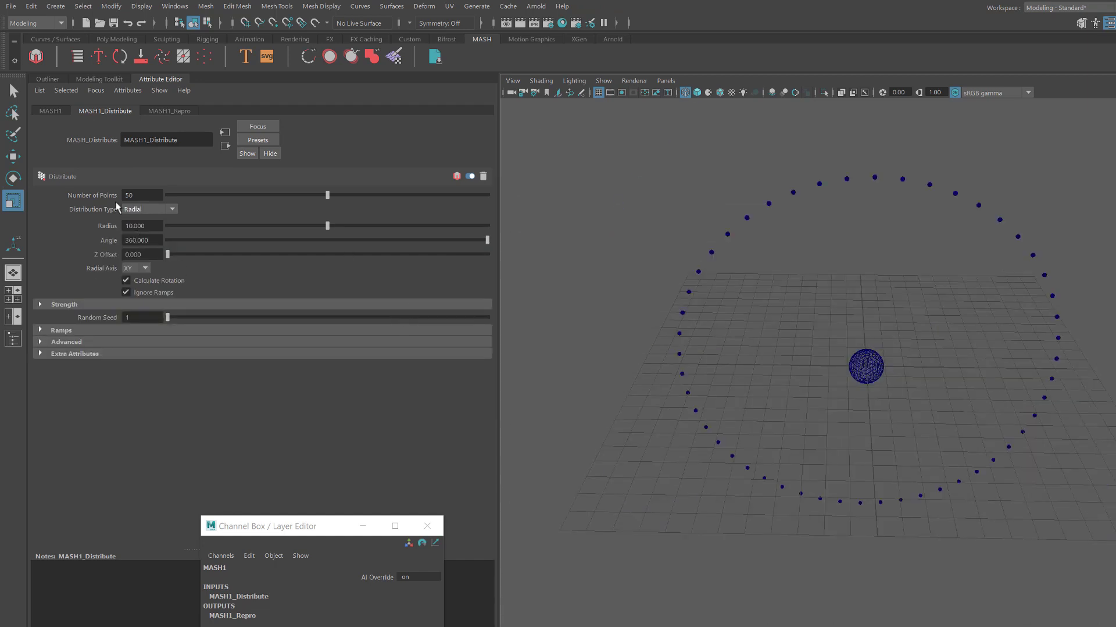
{"action": "left_click", "coordinate": [136, 209]}
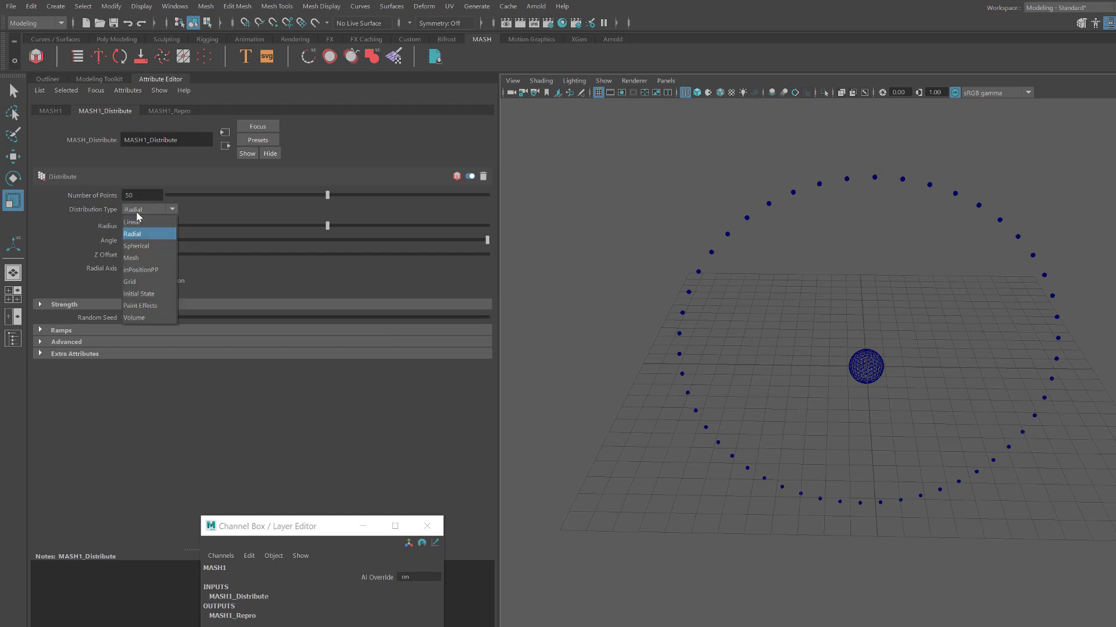
{"action": "left_click", "coordinate": [135, 257]}
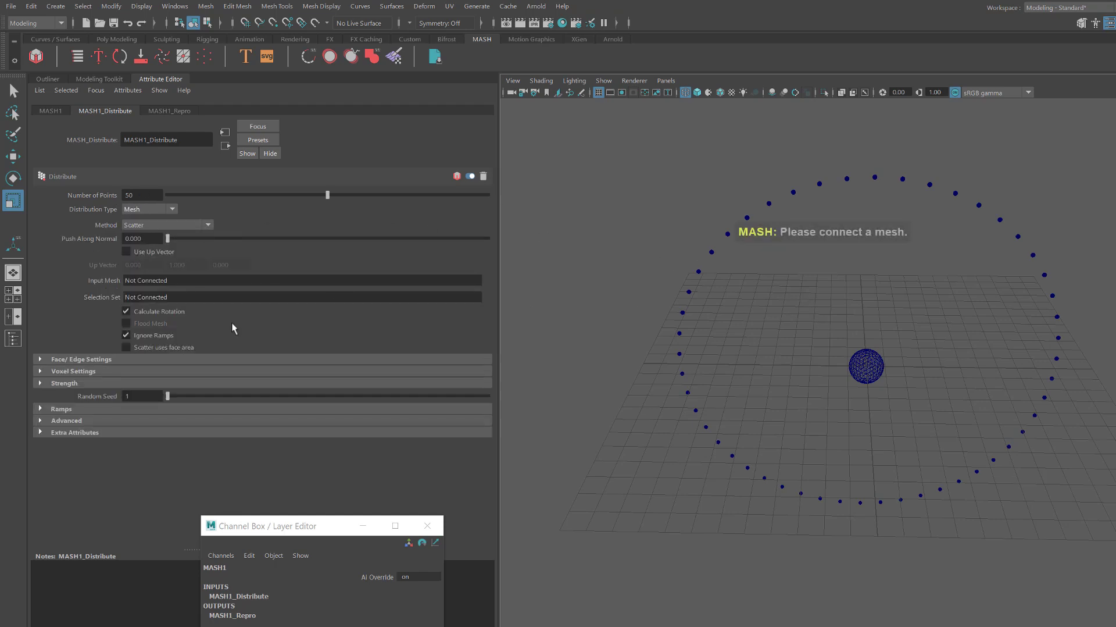
Step: Select MASH1_ReproMesh and switch to the Modeling - Expert workspace so the Outliner sits alongside the attributes
{"action": "left_click", "coordinate": [16, 340]}
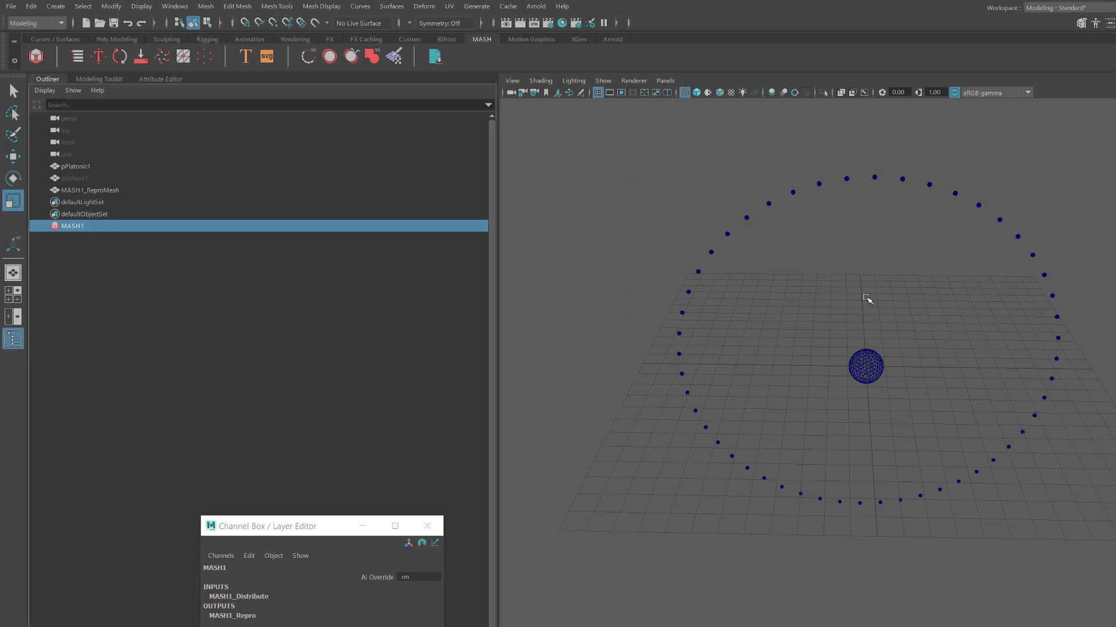
{"action": "left_click", "coordinate": [749, 217]}
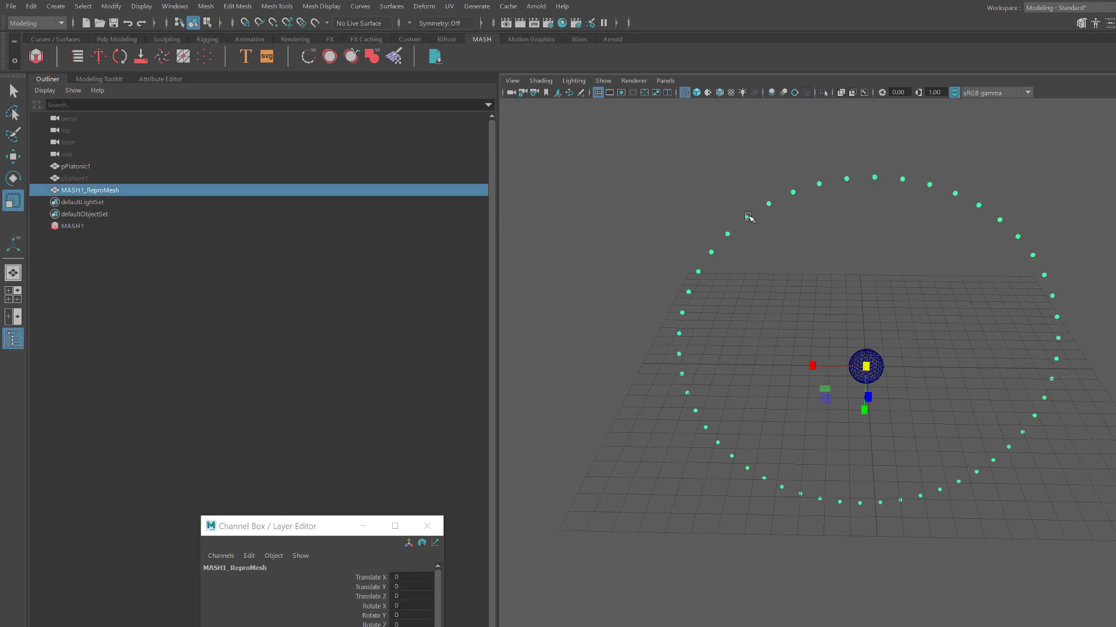
{"action": "left_click", "coordinate": [646, 161]}
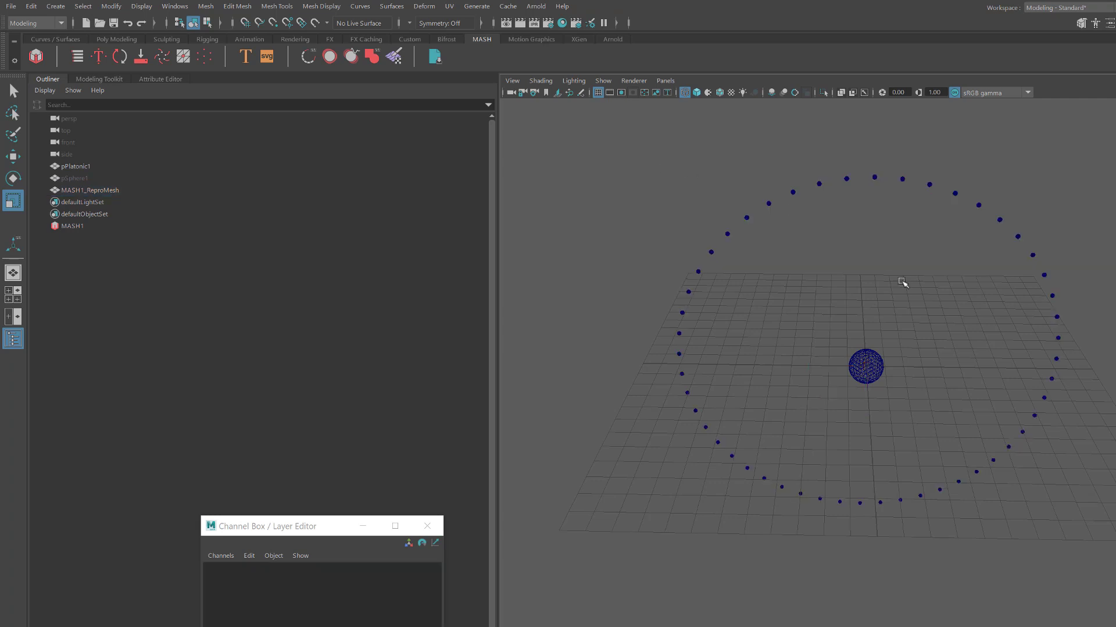
{"action": "left_click", "coordinate": [821, 184]}
{"action": "scroll", "coordinate": [836, 288], "scroll_direction": "up", "scroll_amount": 3}
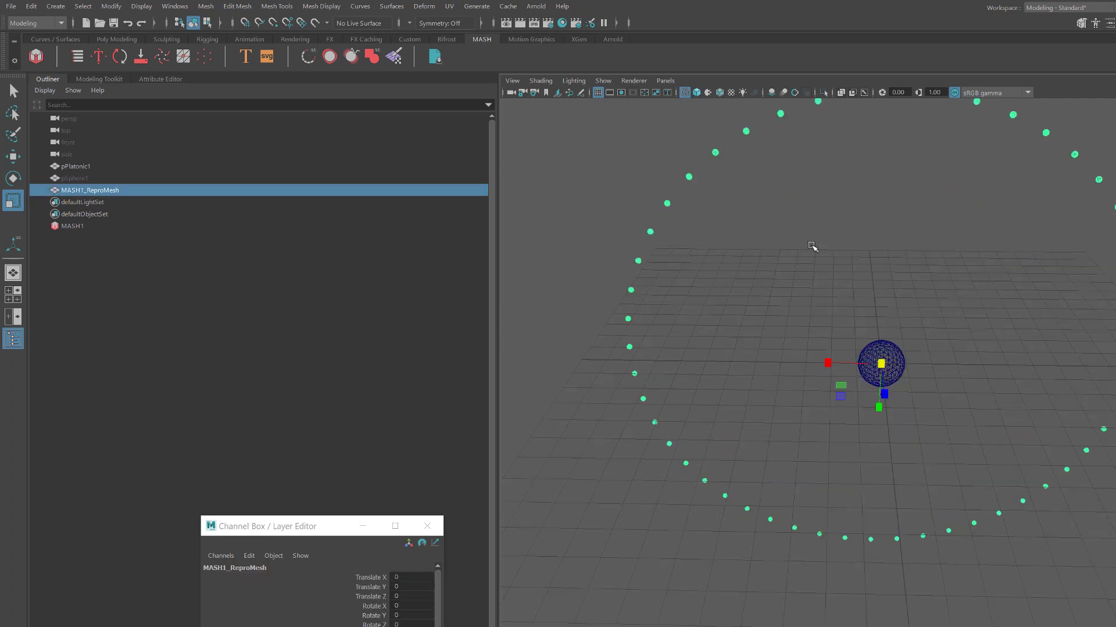
{"action": "key", "text": "ctrl+a"}
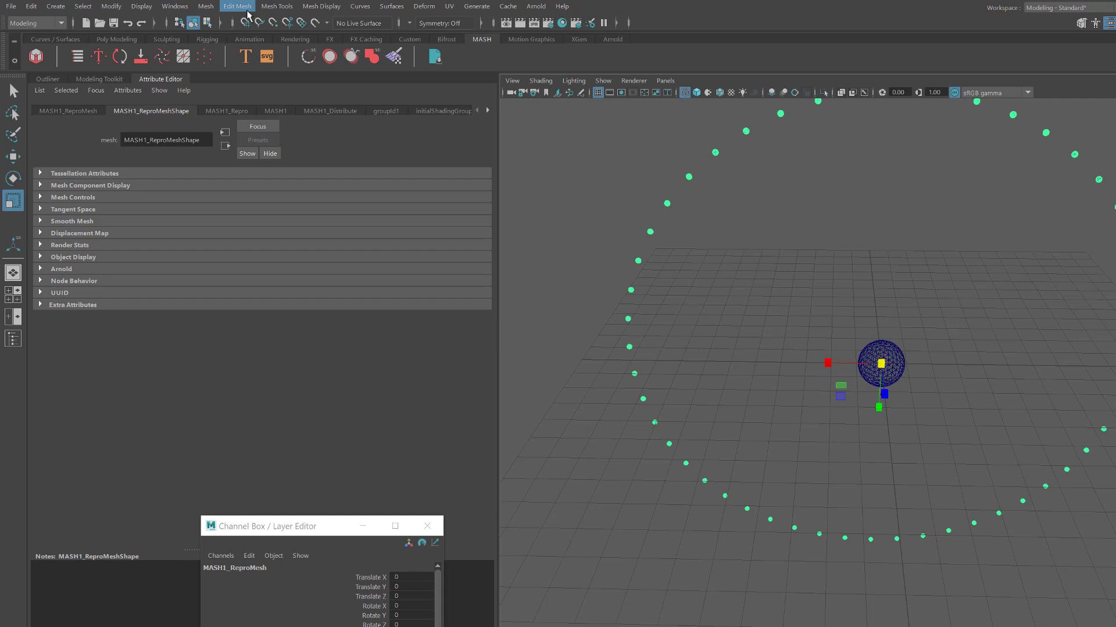
{"action": "left_click", "coordinate": [184, 11]}
{"action": "left_click", "coordinate": [208, 146]}
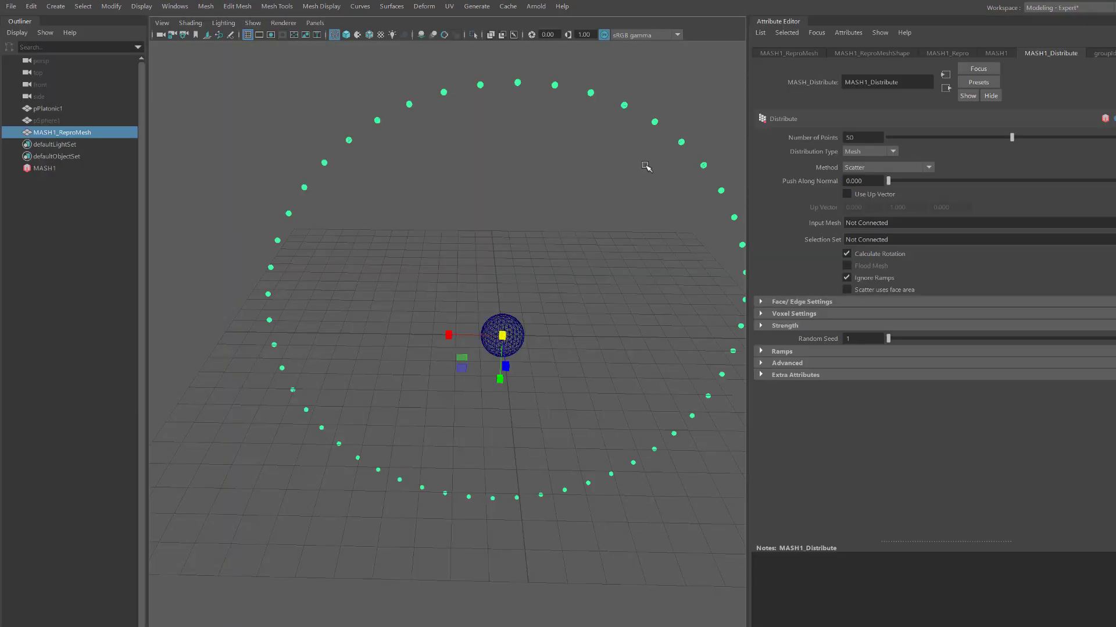
Step: Connect pPlatonic1 as the input mesh of the MASH Distribute node
{"action": "left_click_drag", "start_coordinate": [649, 188], "coordinate": [562, 196], "text": "alt"}
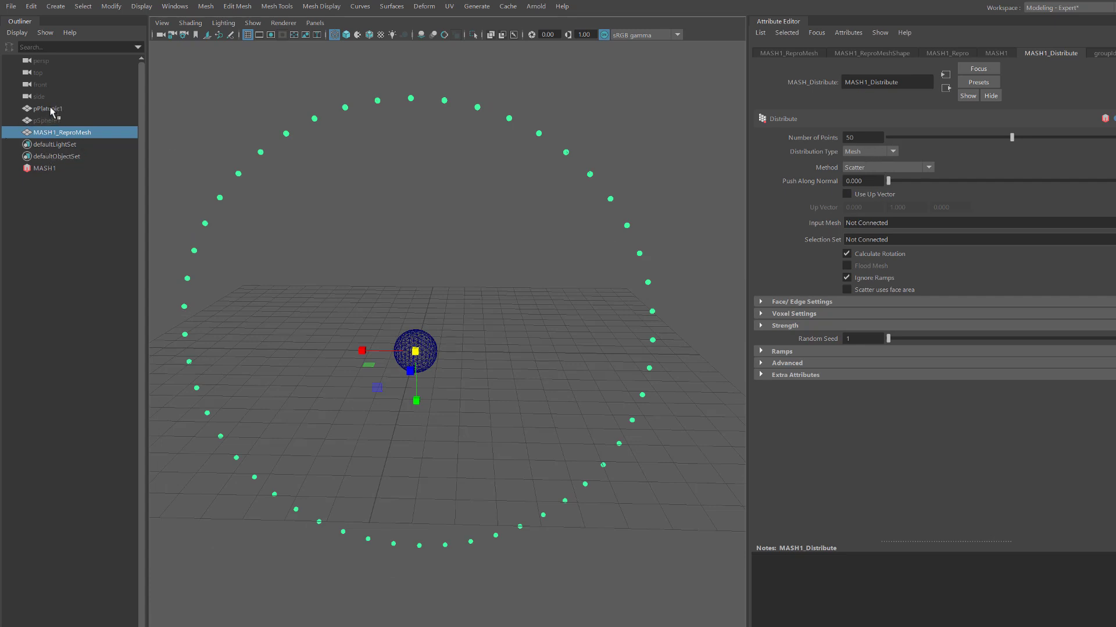
{"action": "middle_click_drag", "start_coordinate": [873, 227], "coordinate": [873, 221]}
{"action": "scroll", "coordinate": [388, 327], "scroll_direction": "up", "scroll_amount": 5}
{"action": "middle_click_drag", "start_coordinate": [404, 234], "coordinate": [563, 228], "text": "alt"}
{"action": "left_click_drag", "start_coordinate": [563, 227], "coordinate": [536, 240], "text": "alt"}
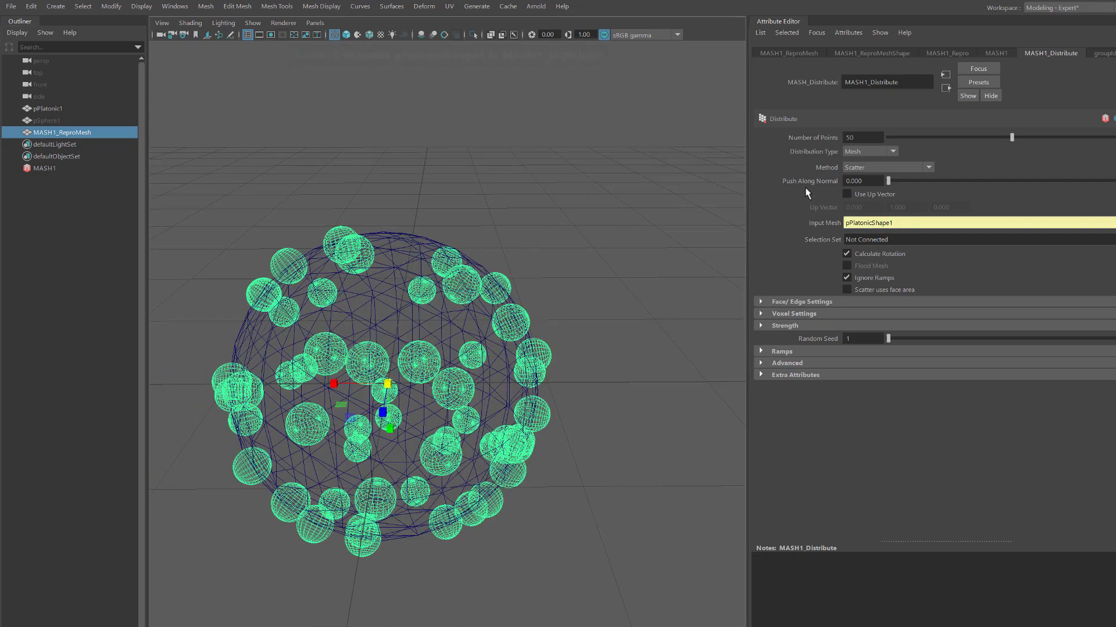
Step: Set the distribution method to Vertex and enable Flood Mesh so every vertex of the ball carries a sphere
{"action": "left_click", "coordinate": [857, 168]}
{"action": "left_click", "coordinate": [852, 190]}
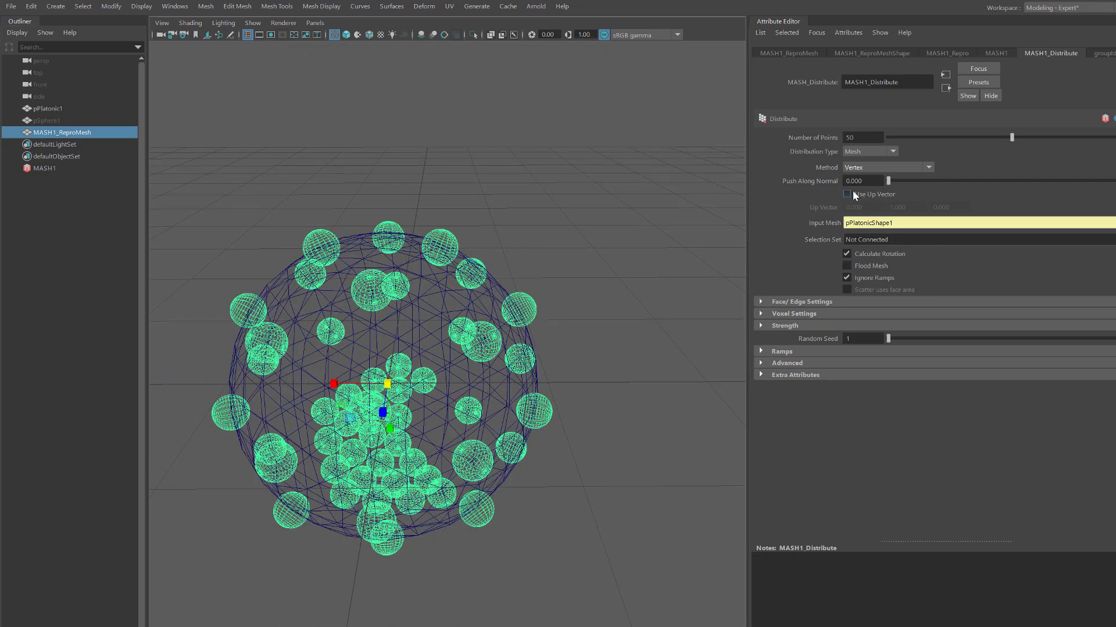
{"action": "left_click", "coordinate": [846, 277]}
{"action": "left_click", "coordinate": [846, 266]}
{"action": "left_click_drag", "start_coordinate": [648, 325], "coordinate": [612, 310], "text": "alt"}
{"action": "scroll", "coordinate": [472, 242], "scroll_direction": "up", "scroll_amount": 6}
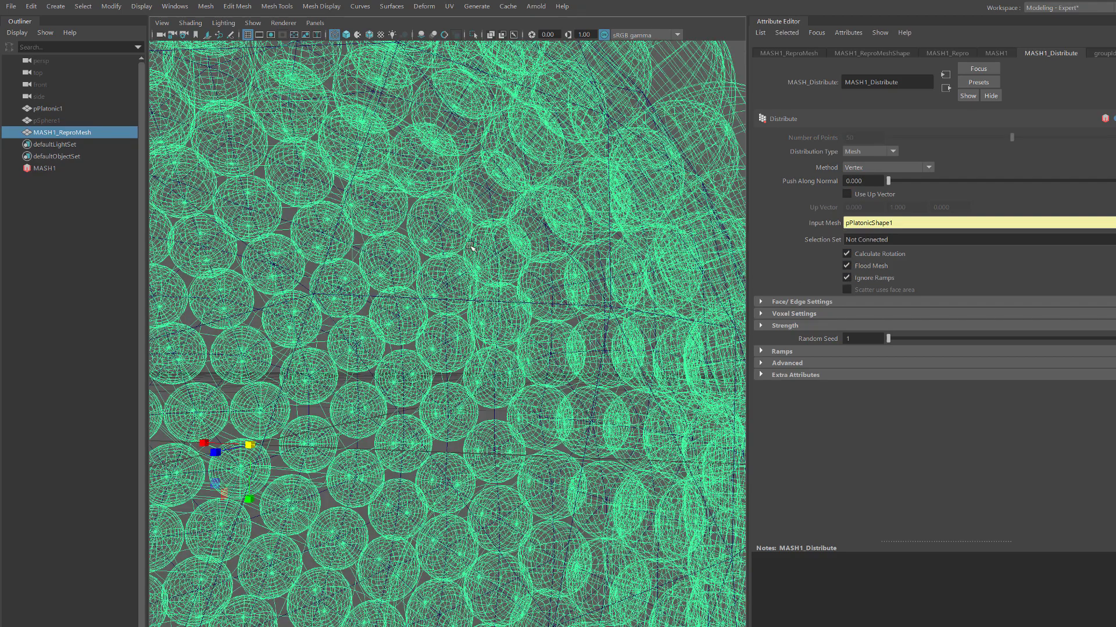
Step: Display the model smooth shaded with Wireframe on Shaded enabled and deselect the distributed spheres
{"action": "scroll", "coordinate": [470, 241], "scroll_direction": "down", "scroll_amount": 3}
{"action": "key", "text": "4"}
{"action": "key", "text": "5"}
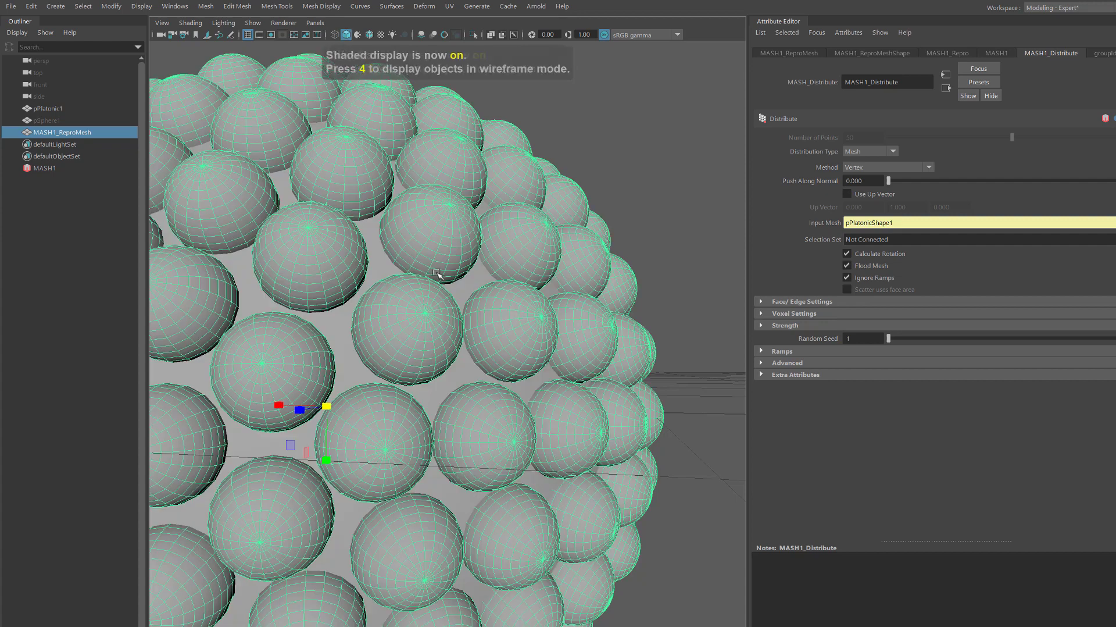
{"action": "scroll", "coordinate": [438, 256], "scroll_direction": "down", "scroll_amount": 5}
{"action": "scroll", "coordinate": [401, 271], "scroll_direction": "up", "scroll_amount": 1}
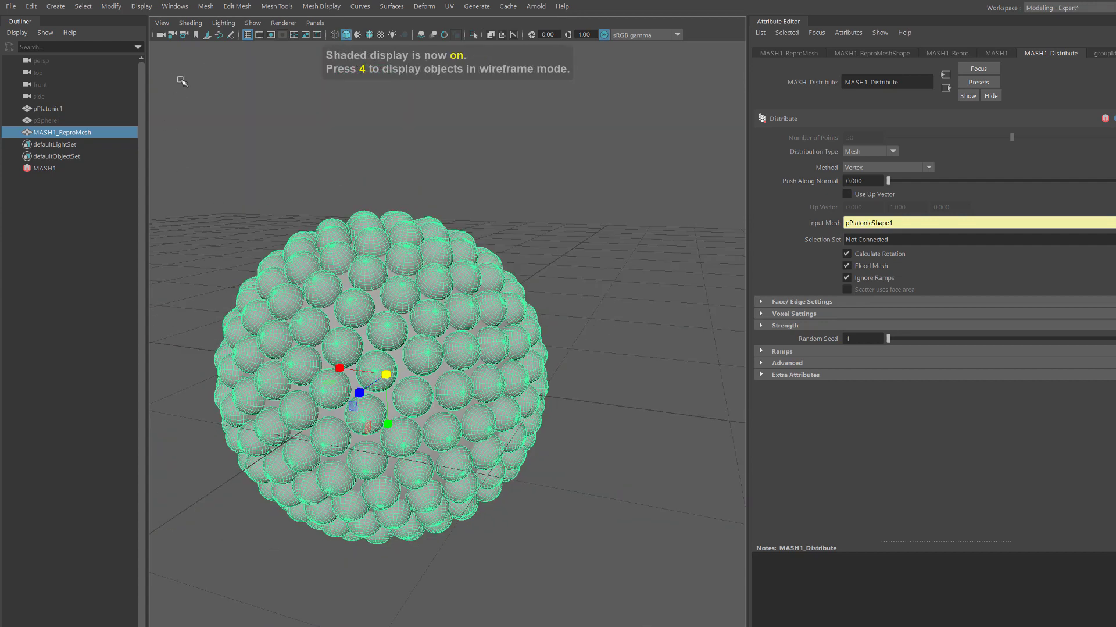
{"action": "left_click", "coordinate": [194, 27]}
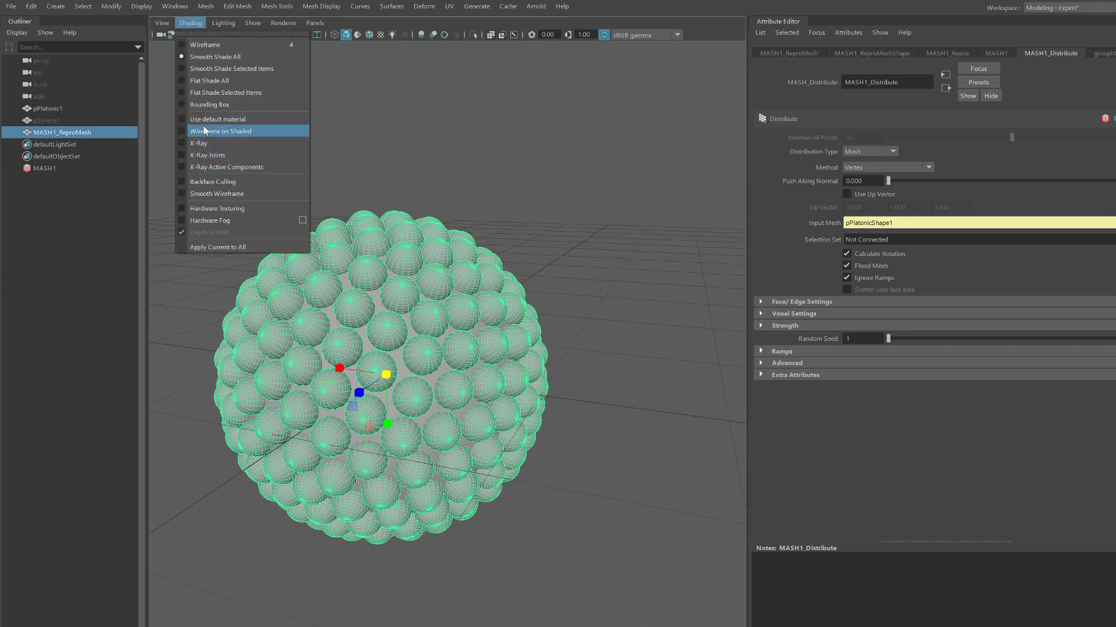
{"action": "left_click", "coordinate": [230, 131]}
{"action": "scroll", "coordinate": [399, 254], "scroll_direction": "up", "scroll_amount": 4}
{"action": "left_click", "coordinate": [622, 117]}
{"action": "scroll", "coordinate": [460, 251], "scroll_direction": "up", "scroll_amount": 3}
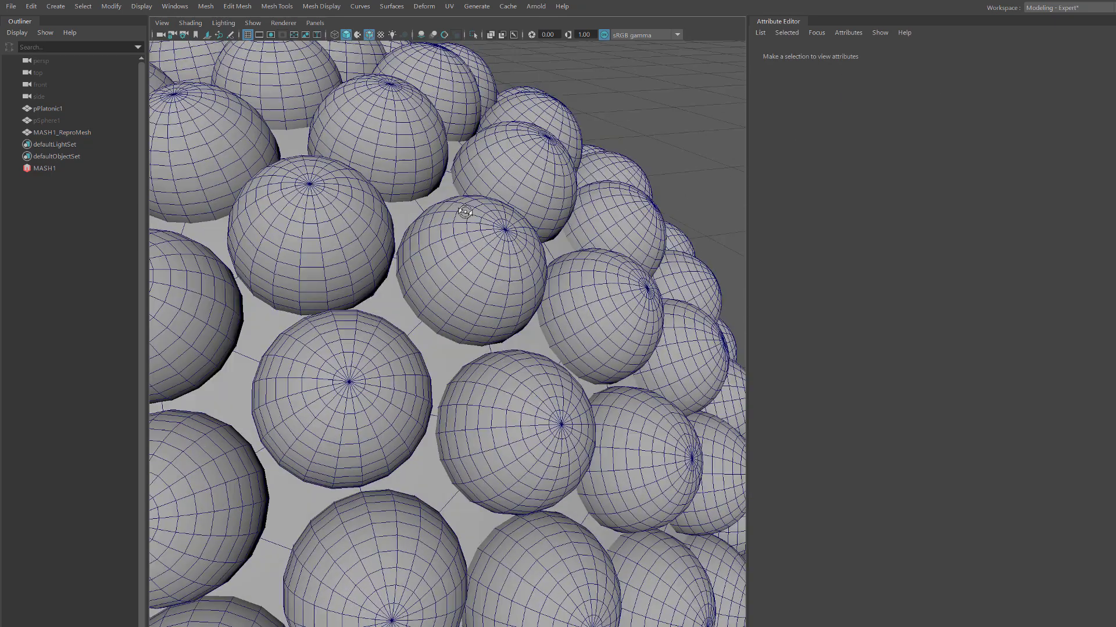
Step: Select the hidden source sphere pSphere1 and scale it down along its vertical axis into a flattened disc
{"action": "left_click", "coordinate": [447, 282]}
{"action": "left_click", "coordinate": [60, 122]}
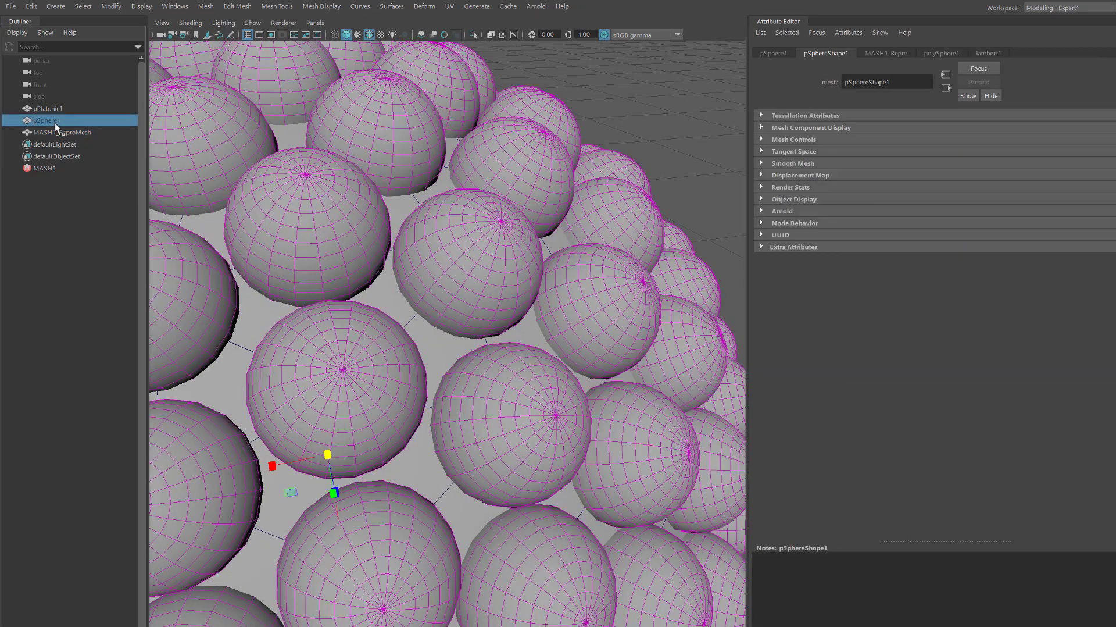
{"action": "key", "text": "4"}
{"action": "scroll", "coordinate": [423, 342], "scroll_direction": "down", "scroll_amount": 4}
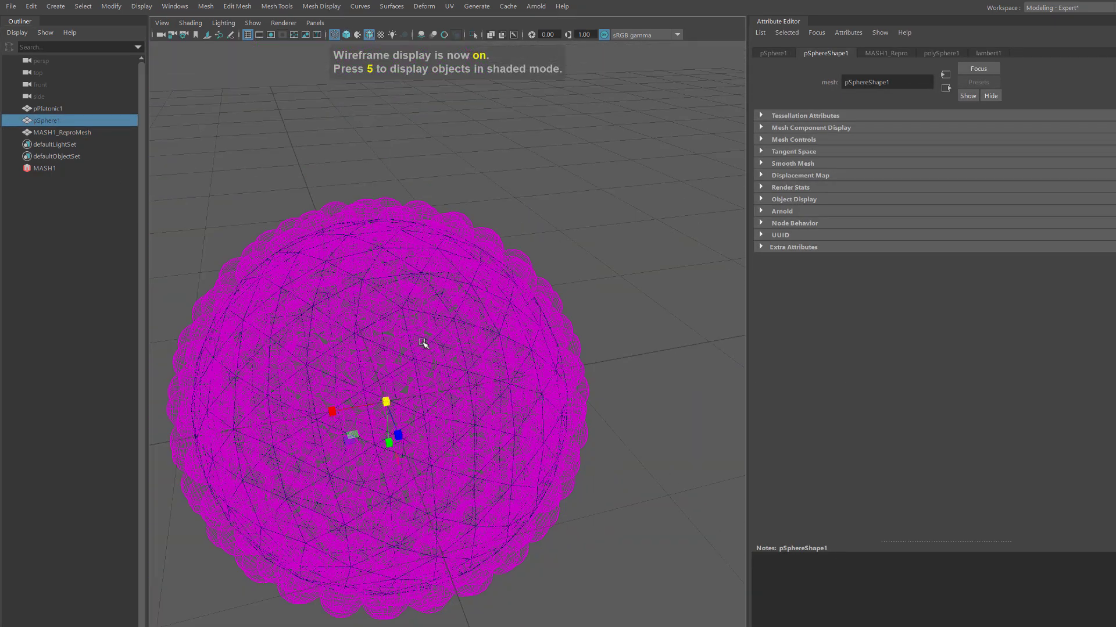
{"action": "scroll", "coordinate": [416, 328], "scroll_direction": "up", "scroll_amount": 10}
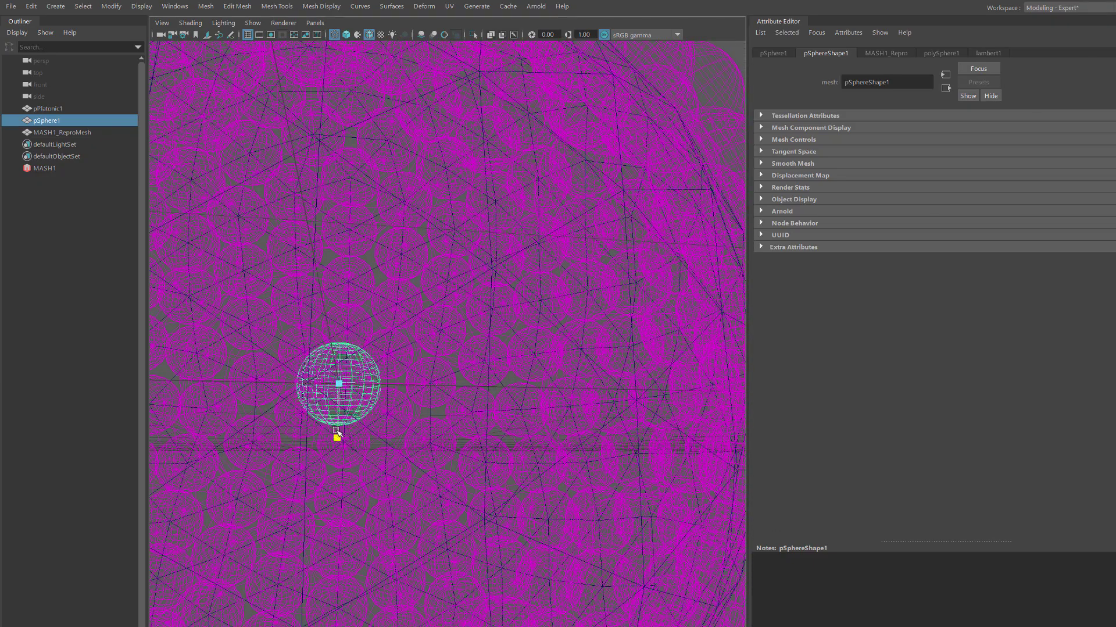
{"action": "left_click_drag", "start_coordinate": [336, 437], "coordinate": [337, 384]}
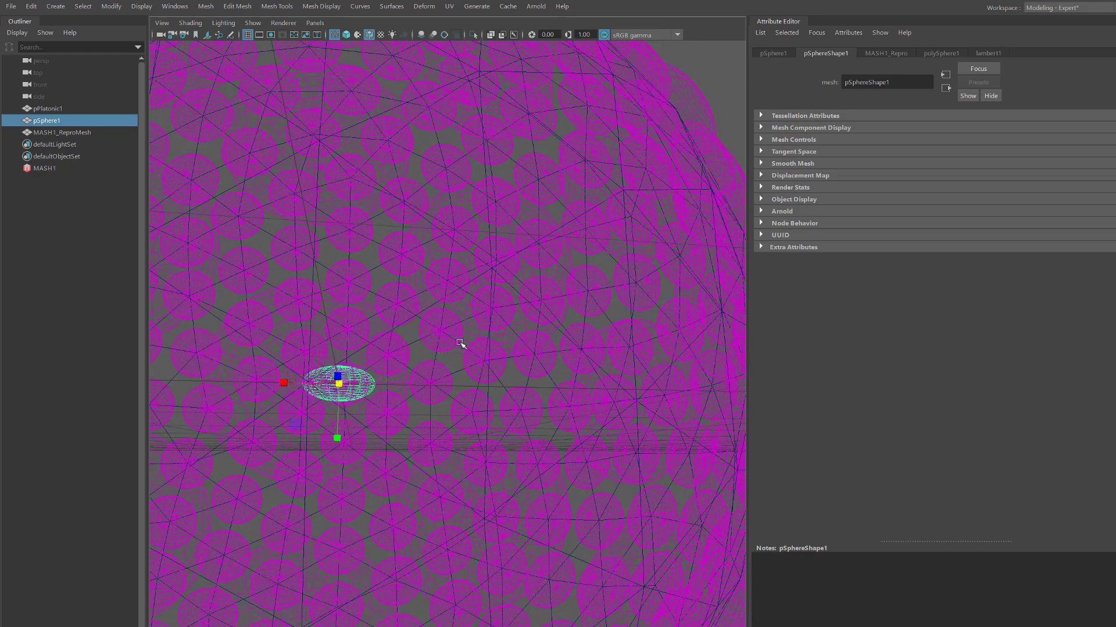
Step: Return to shaded display, enlarge pSphere1 slightly in all directions and deselect it to check the discs around the ball
{"action": "key", "text": "5"}
{"action": "scroll", "coordinate": [517, 311], "scroll_direction": "down", "scroll_amount": 5}
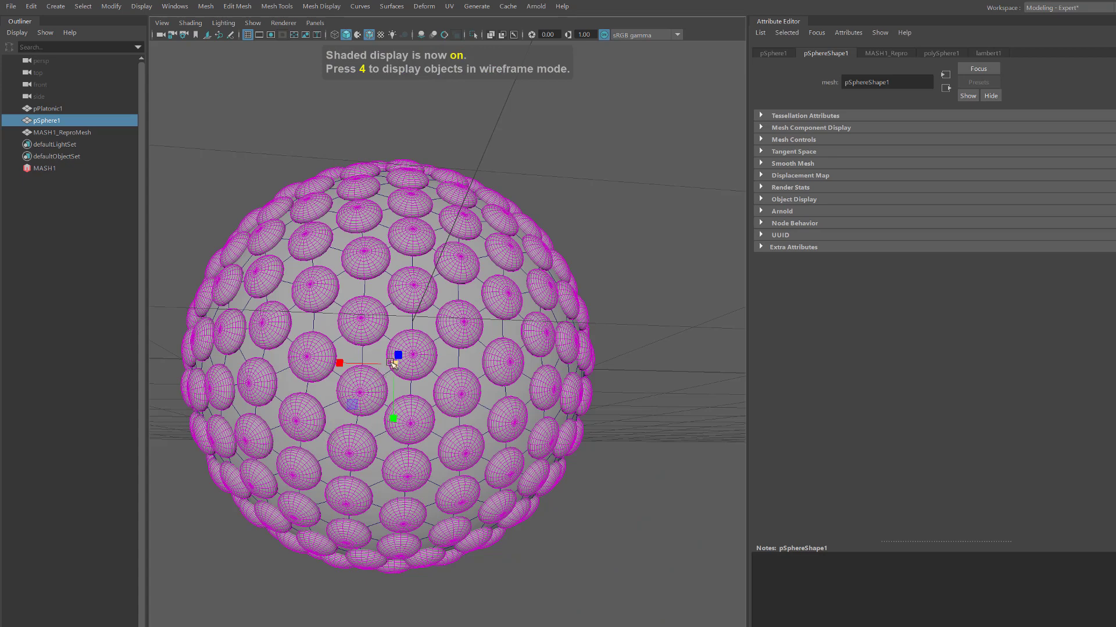
{"action": "left_click_drag", "start_coordinate": [392, 361], "coordinate": [393, 364]}
{"action": "left_click", "coordinate": [595, 203]}
{"action": "right_click_drag", "start_coordinate": [595, 203], "coordinate": [532, 232], "text": "alt"}
{"action": "left_click_drag", "start_coordinate": [532, 232], "coordinate": [486, 290], "text": "alt"}
{"action": "right_click_drag", "start_coordinate": [484, 307], "coordinate": [560, 288], "text": "alt"}
{"action": "left_click_drag", "start_coordinate": [559, 288], "coordinate": [503, 242], "text": "alt"}
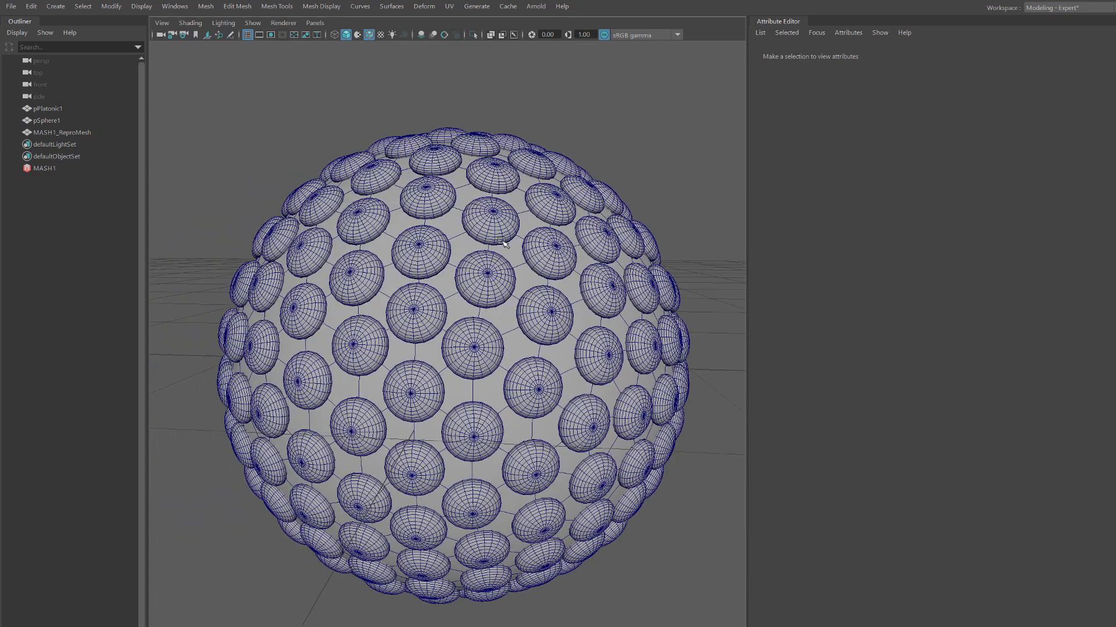
Step: Subtract MASH1_ReproMesh from pPlatonic1 with a Boolean Difference to cut the dimples
{"action": "left_click", "coordinate": [454, 224]}
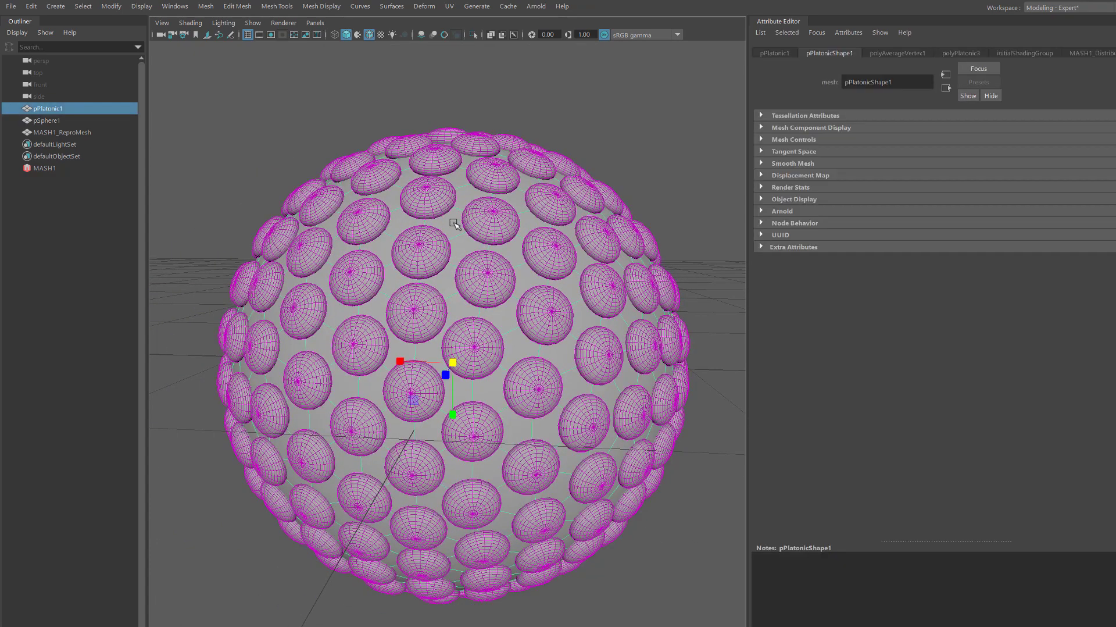
{"action": "left_click", "coordinate": [503, 216], "text": "shift"}
{"action": "left_click", "coordinate": [205, 5]}
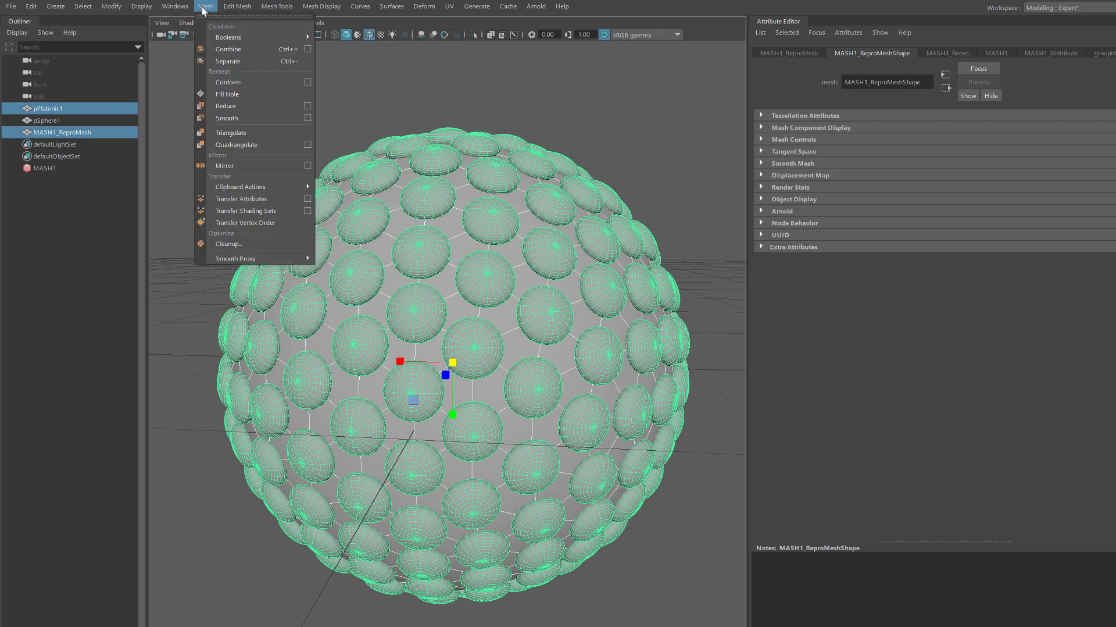
{"action": "mouse_move", "coordinate": [209, 36]}
{"action": "left_click", "coordinate": [363, 58]}
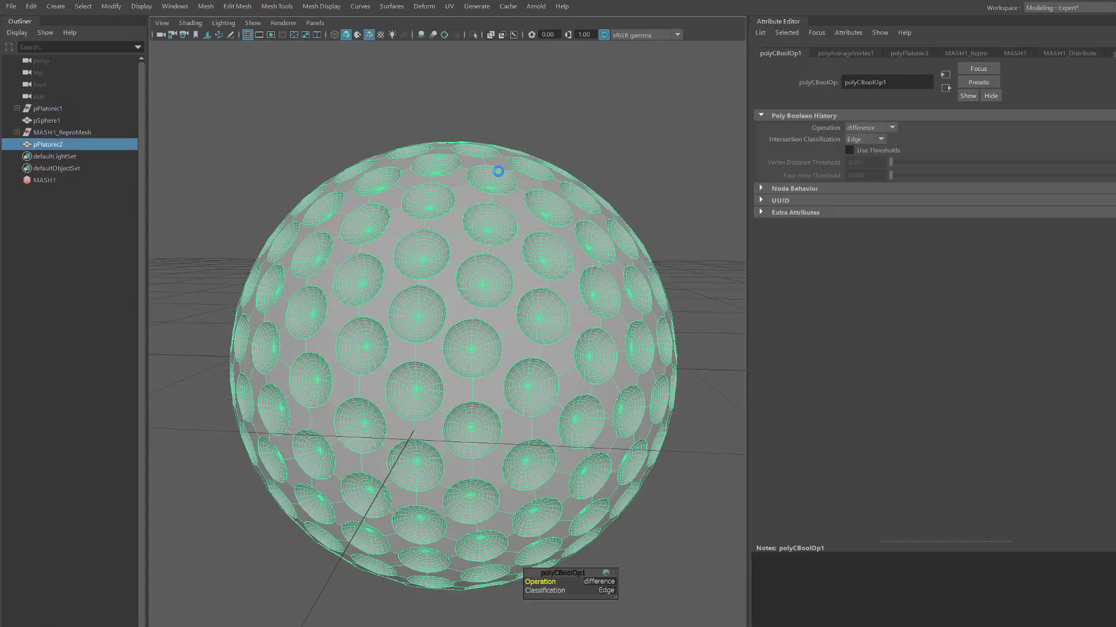
Step: Deselect the dimpled ball and inspect its surface from several angles and distances
{"action": "left_click", "coordinate": [605, 144]}
{"action": "mouse_move", "coordinate": [605, 144]}
{"action": "left_mouse_down", "text": "alt"}
{"action": "mouse_move", "coordinate": [673, 157]}
{"action": "mouse_move", "coordinate": [673, 141]}
{"action": "mouse_move", "coordinate": [578, 150]}
{"action": "mouse_move", "coordinate": [587, 139]}
{"action": "left_mouse_up", "text": "alt"}
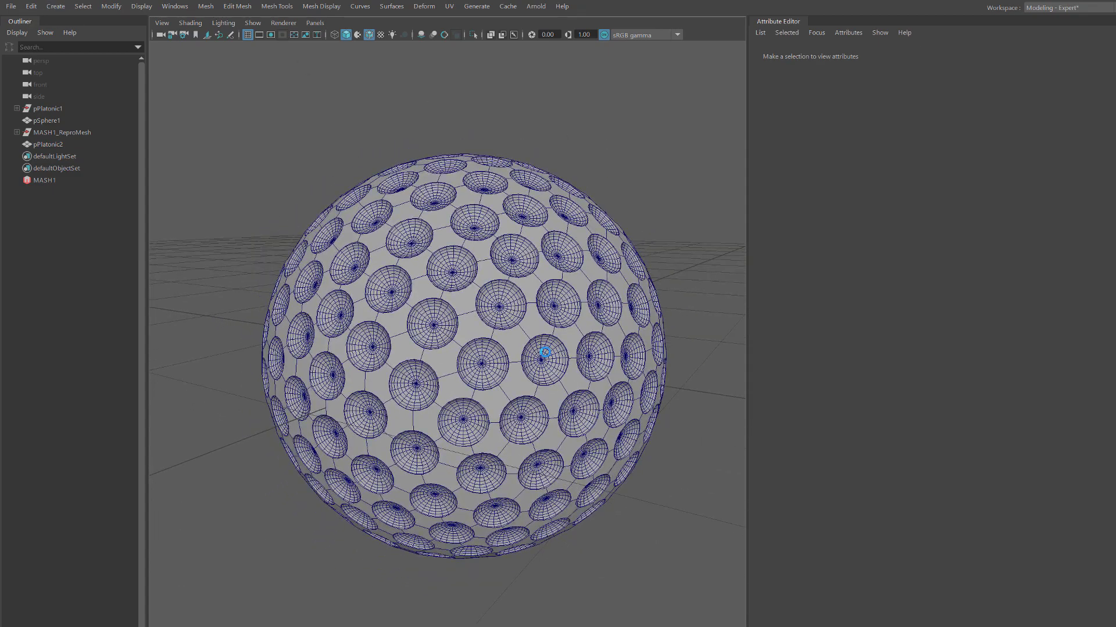
{"action": "scroll", "coordinate": [456, 295], "scroll_direction": "down", "scroll_amount": 5}
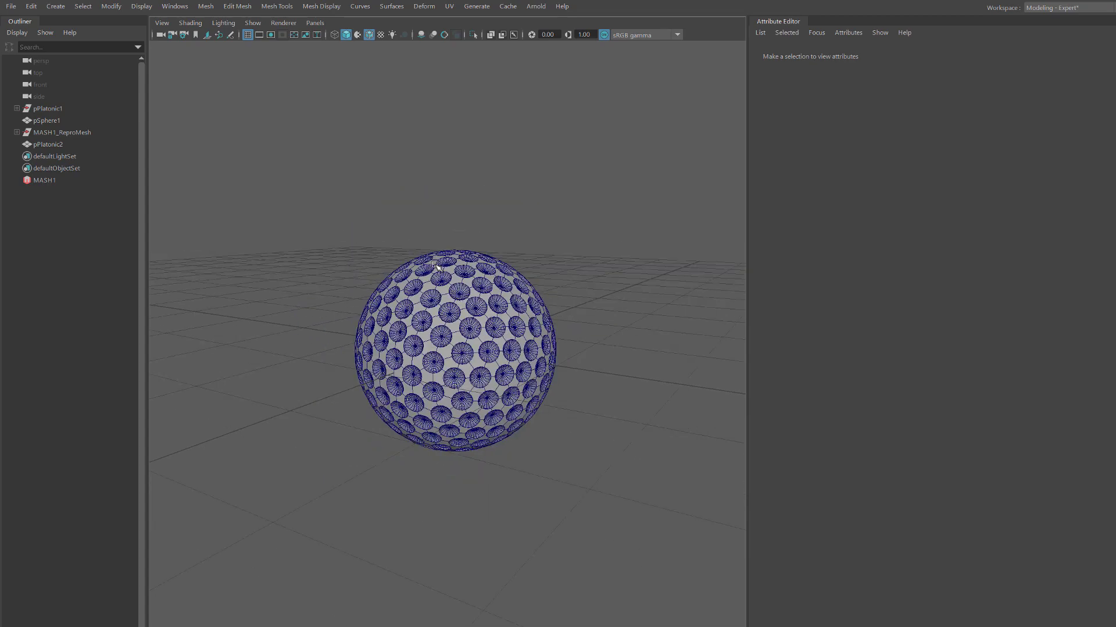
{"action": "left_click_drag", "start_coordinate": [456, 294], "coordinate": [502, 273], "text": "alt"}
{"action": "scroll", "coordinate": [572, 293], "scroll_direction": "up", "scroll_amount": 5}
{"action": "middle_click_drag", "start_coordinate": [504, 273], "coordinate": [471, 266], "text": "alt"}
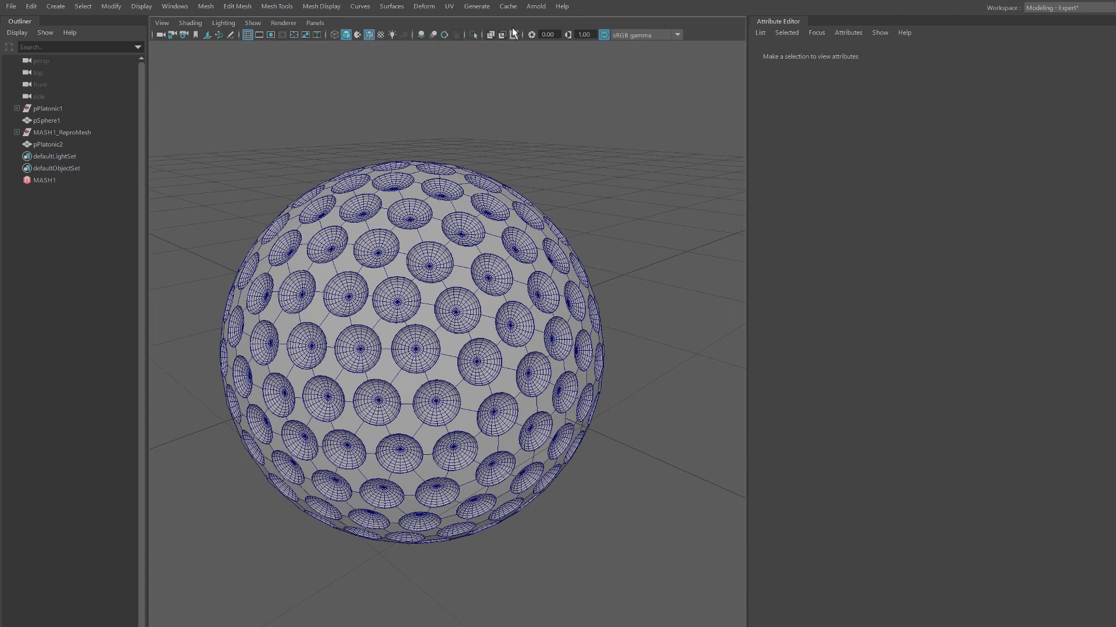
{"action": "left_click", "coordinate": [535, 6]}
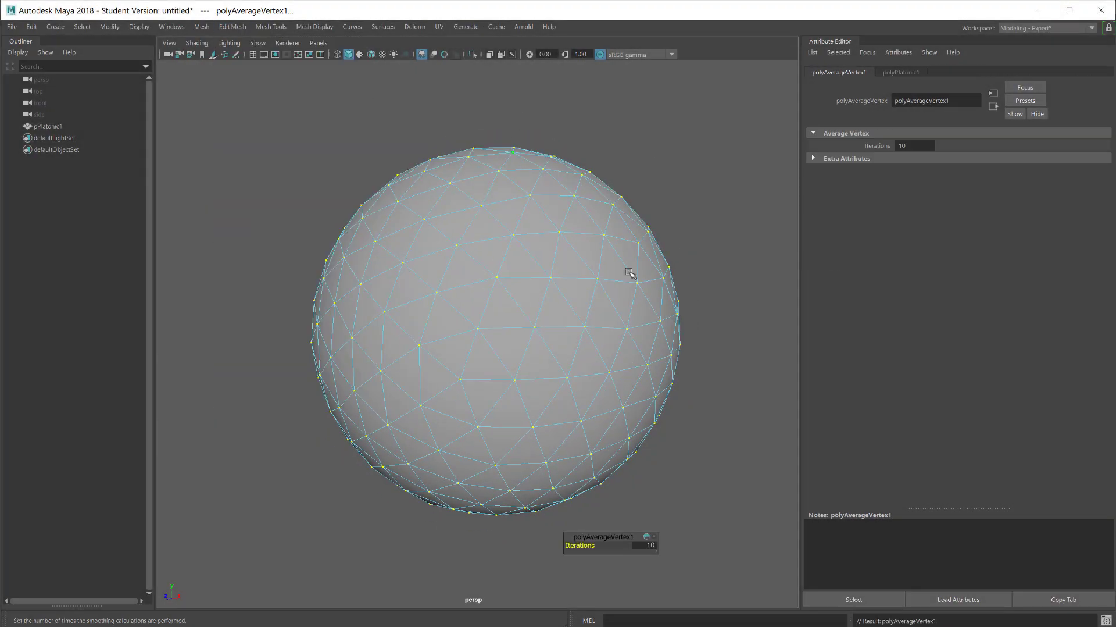
Step: Leave component mode on the averaged sphere, create a polygon cone at the origin and show the scene in wireframe
{"action": "key", "text": "F8"}
{"action": "left_click", "coordinate": [55, 26]}
{"action": "mouse_move", "coordinate": [90, 67]}
{"action": "left_click", "coordinate": [218, 114]}
{"action": "key", "text": "4"}
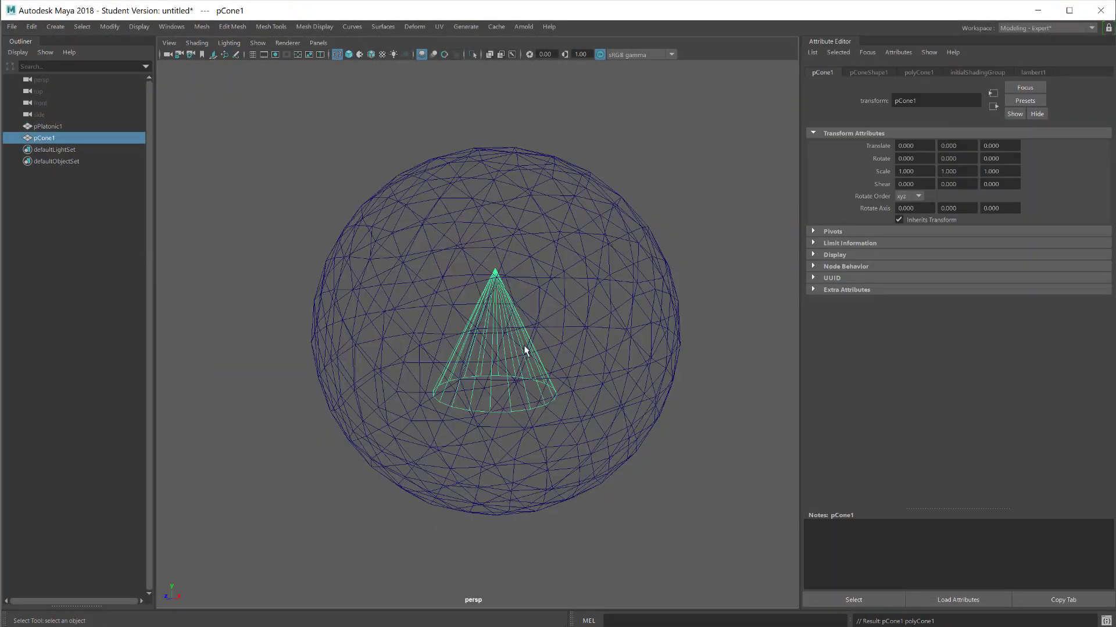
Step: Scale the cone's base vertices inward, scale all of its vertices down, and return to object mode
{"action": "key", "text": "F9"}
{"action": "left_click_drag", "start_coordinate": [583, 356], "coordinate": [407, 435]}
{"action": "key", "text": "r"}
{"action": "left_click_drag", "start_coordinate": [495, 393], "coordinate": [464, 395]}
{"action": "left_click_drag", "start_coordinate": [584, 442], "coordinate": [311, 231]}
{"action": "left_click_drag", "start_coordinate": [495, 332], "coordinate": [468, 332]}
{"action": "key", "text": "F8"}
Step: Create a MASH network from the cone using the Modeling - Standard workspace, and return to Modeling - Expert
{"action": "left_click", "coordinate": [1048, 28]}
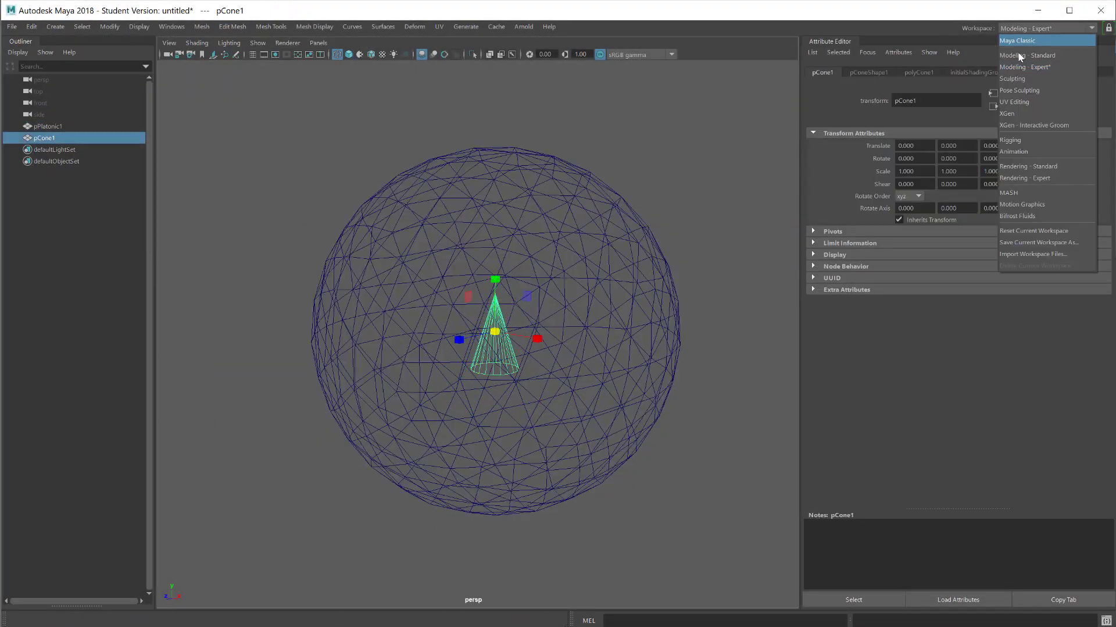
{"action": "left_click", "coordinate": [1021, 54]}
{"action": "left_click", "coordinate": [37, 77]}
{"action": "left_click", "coordinate": [1010, 28]}
{"action": "left_click", "coordinate": [1021, 67]}
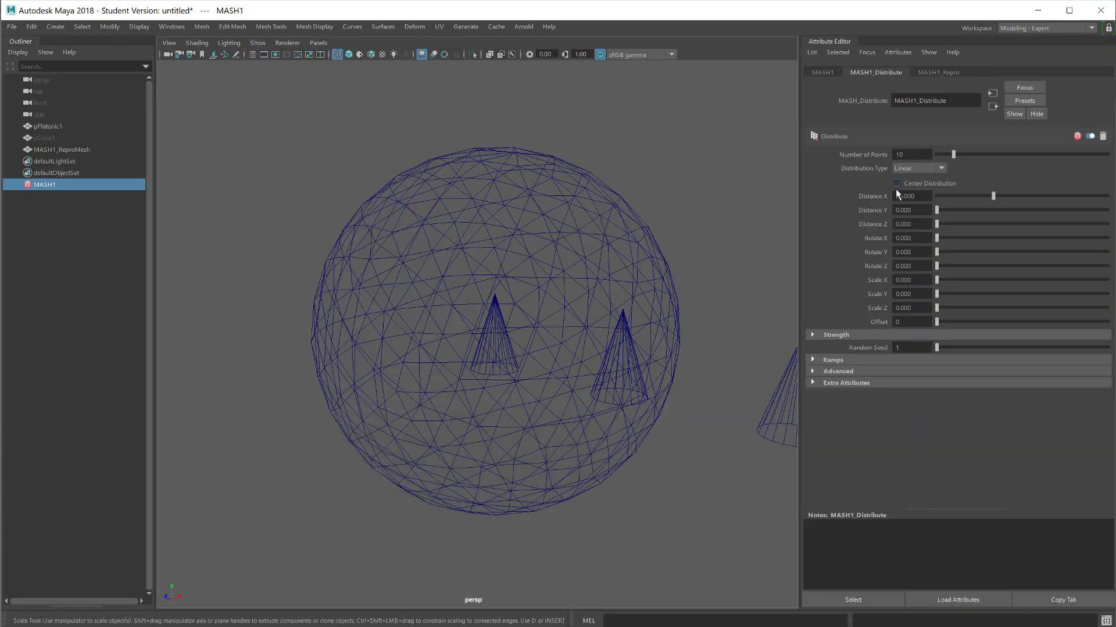
Step: Set the Distribute node to Mesh type with the Vertex method, pPlatonic1 as input mesh and Flood Mesh enabled
{"action": "left_click", "coordinate": [912, 168]}
{"action": "left_click", "coordinate": [906, 219]}
{"action": "left_click", "coordinate": [936, 183]}
{"action": "left_click", "coordinate": [907, 204]}
{"action": "middle_click_drag", "start_coordinate": [45, 126], "coordinate": [921, 239]}
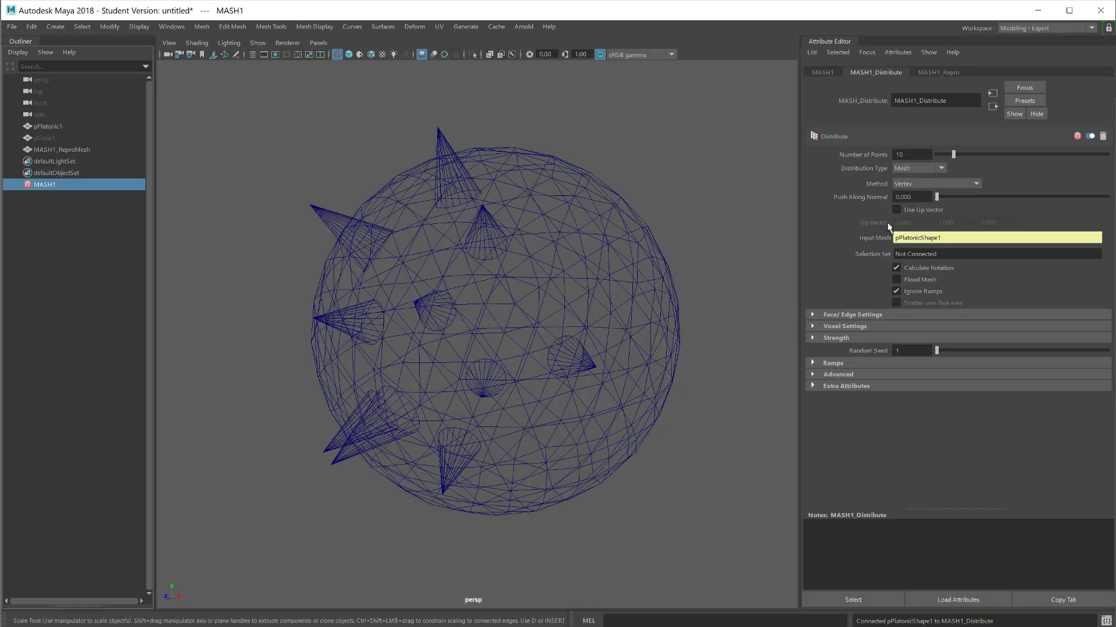
{"action": "left_click", "coordinate": [896, 279]}
Step: Show the spiked ball shaded with wireframe overlay and select the source cone pCone1
{"action": "key", "text": "5"}
{"action": "left_click", "coordinate": [613, 200]}
{"action": "left_click", "coordinate": [665, 184]}
{"action": "left_click_drag", "start_coordinate": [665, 184], "coordinate": [625, 188], "text": "alt"}
{"action": "left_click", "coordinate": [371, 55]}
{"action": "left_click", "coordinate": [44, 138]}
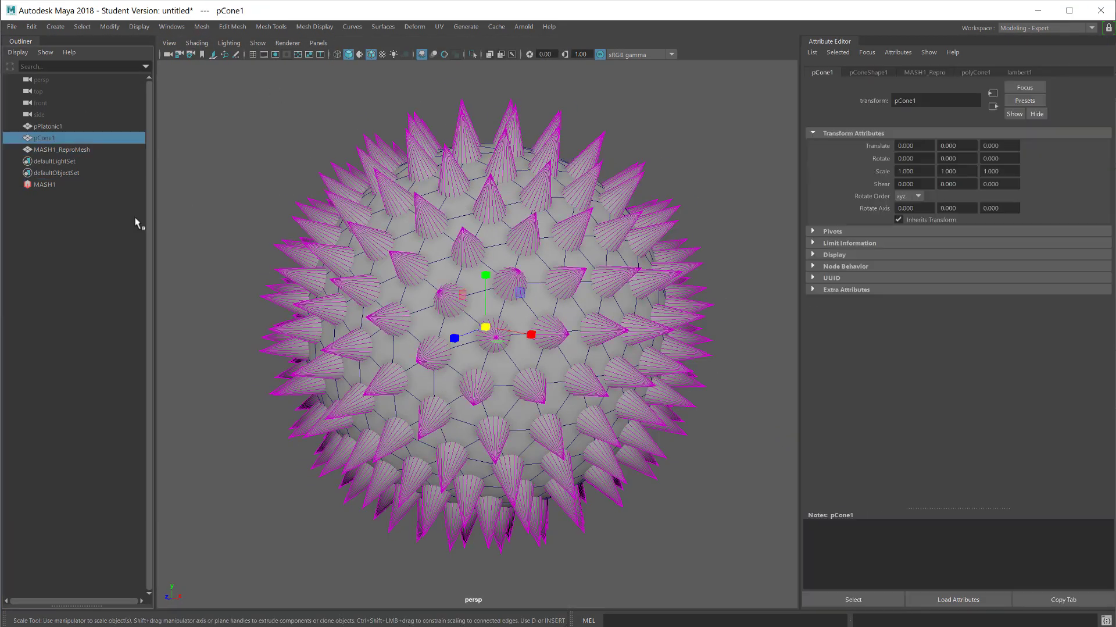
Step: Scale the source cone pCone1 up uniformly to about 1.36, and adjust its height scale to reshape the spikes
{"action": "key", "text": "4"}
{"action": "key", "text": "h"}
{"action": "key", "text": "5"}
{"action": "left_click_drag", "start_coordinate": [487, 328], "coordinate": [506, 325]}
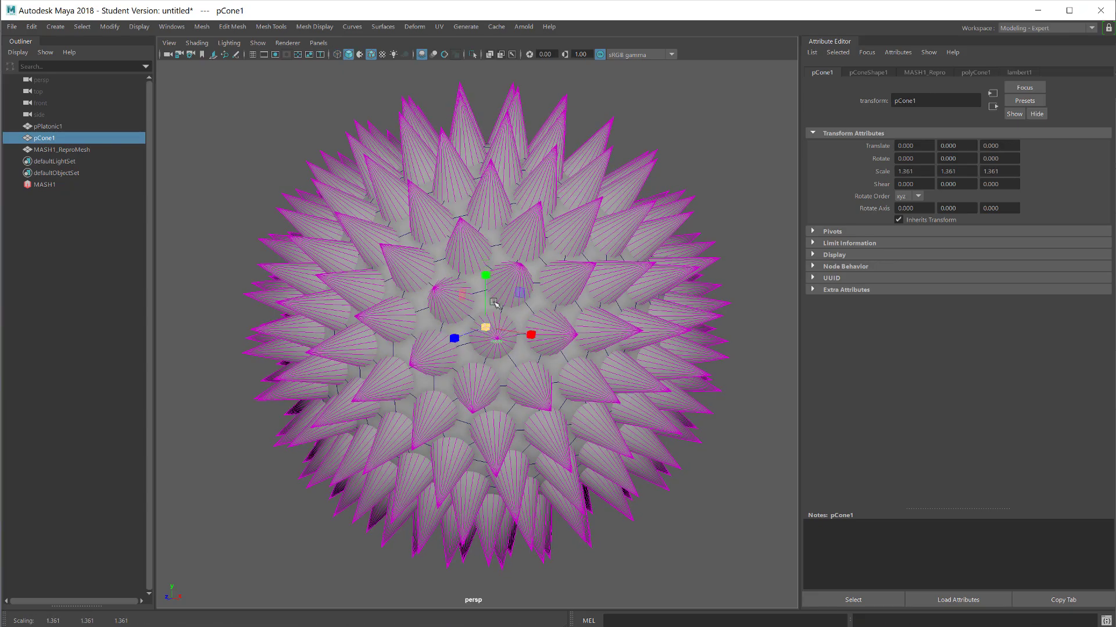
{"action": "mouse_move", "coordinate": [486, 277]}
{"action": "left_mouse_down"}
{"action": "mouse_move", "coordinate": [481, 245]}
{"action": "mouse_move", "coordinate": [487, 301]}
{"action": "left_mouse_up"}
Step: Deselect the cone, turn off the wireframe overlay and view the shaded spiked ball from other angles
{"action": "left_click", "coordinate": [640, 199]}
{"action": "left_click_drag", "start_coordinate": [640, 199], "coordinate": [455, 172], "text": "alt"}
{"action": "left_click", "coordinate": [371, 54]}
{"action": "left_click_drag", "start_coordinate": [326, 112], "coordinate": [321, 147], "text": "alt"}
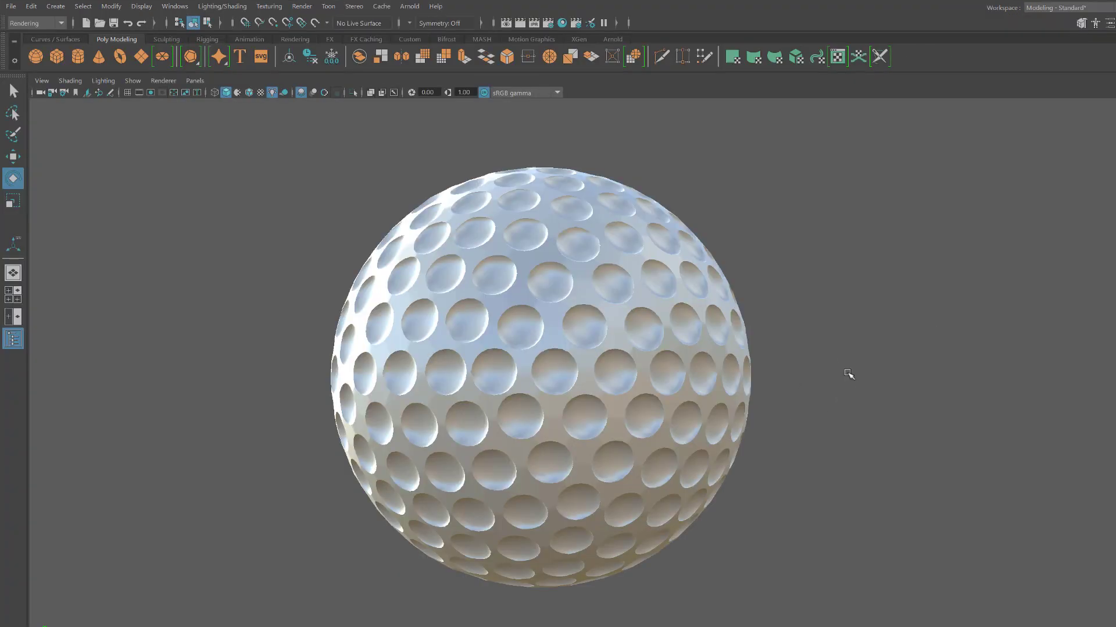
Step: Display the wireframe on the shaded golf ball and inspect the dimple topology up close
{"action": "left_click_drag", "start_coordinate": [847, 373], "coordinate": [746, 323], "text": "alt"}
{"action": "left_click", "coordinate": [80, 82]}
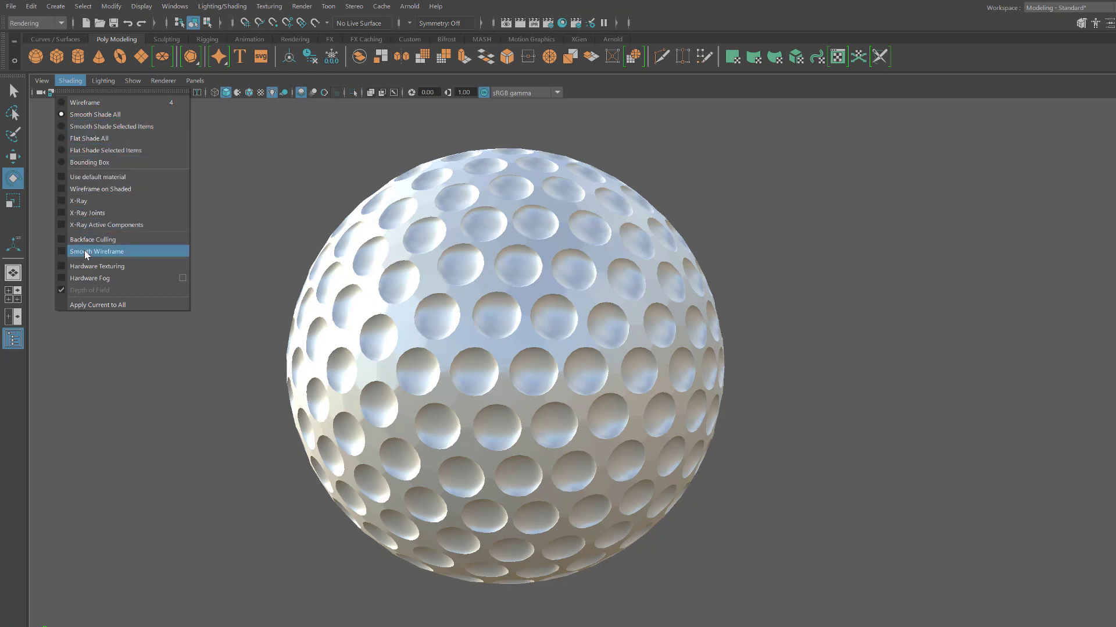
{"action": "left_click", "coordinate": [93, 189]}
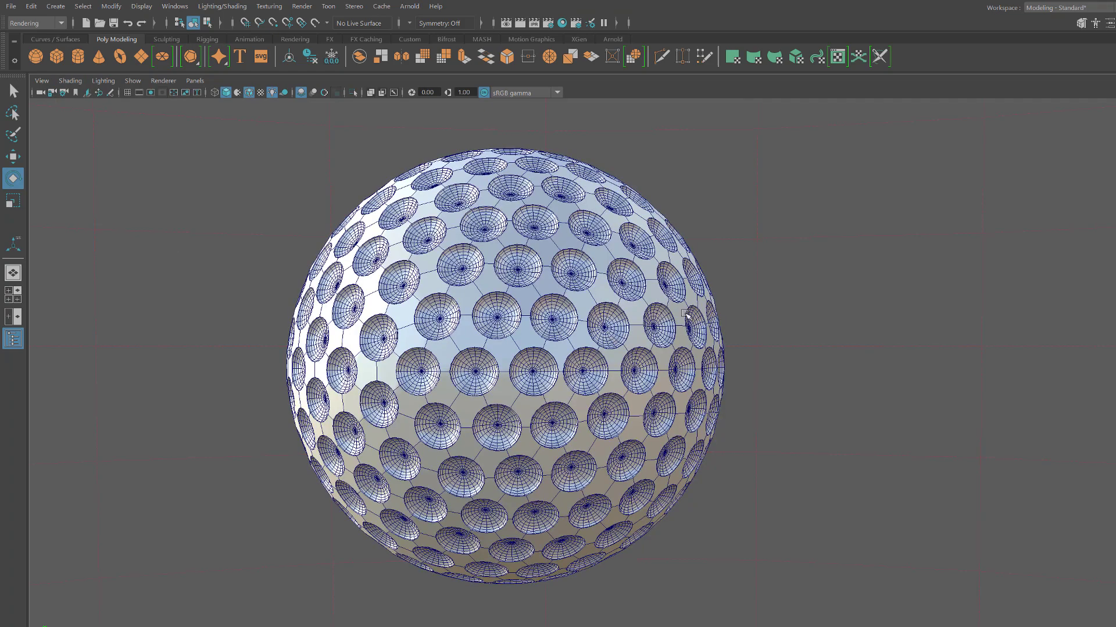
{"action": "left_click_drag", "start_coordinate": [686, 314], "coordinate": [722, 309], "text": "alt"}
{"action": "scroll", "coordinate": [692, 326], "scroll_direction": "up", "scroll_amount": 3}
{"action": "middle_click_drag", "start_coordinate": [653, 315], "coordinate": [650, 287], "text": "alt"}
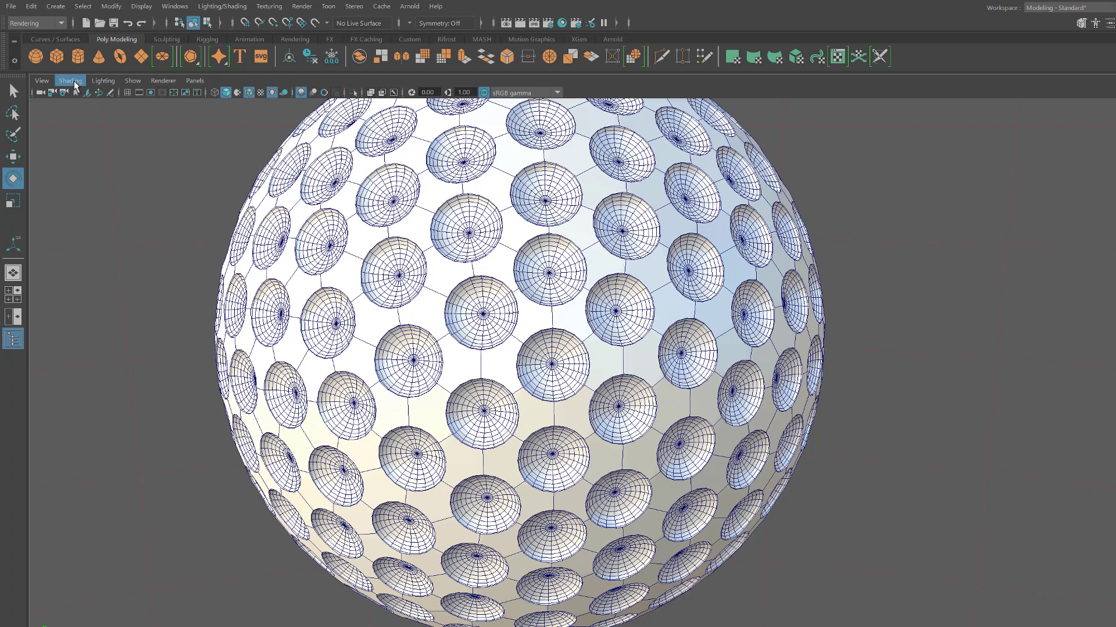
Step: Show the golf ball smooth shaded without its wireframe and examine the whole dimpled surface
{"action": "key", "text": "alt+5"}
{"action": "scroll", "coordinate": [699, 319], "scroll_direction": "down", "scroll_amount": 3}
{"action": "left_click_drag", "start_coordinate": [671, 311], "coordinate": [653, 314], "text": "alt"}
{"action": "middle_click_drag", "start_coordinate": [644, 289], "coordinate": [617, 342], "text": "alt"}
{"action": "right_click_drag", "start_coordinate": [625, 334], "coordinate": [659, 336], "text": "alt"}
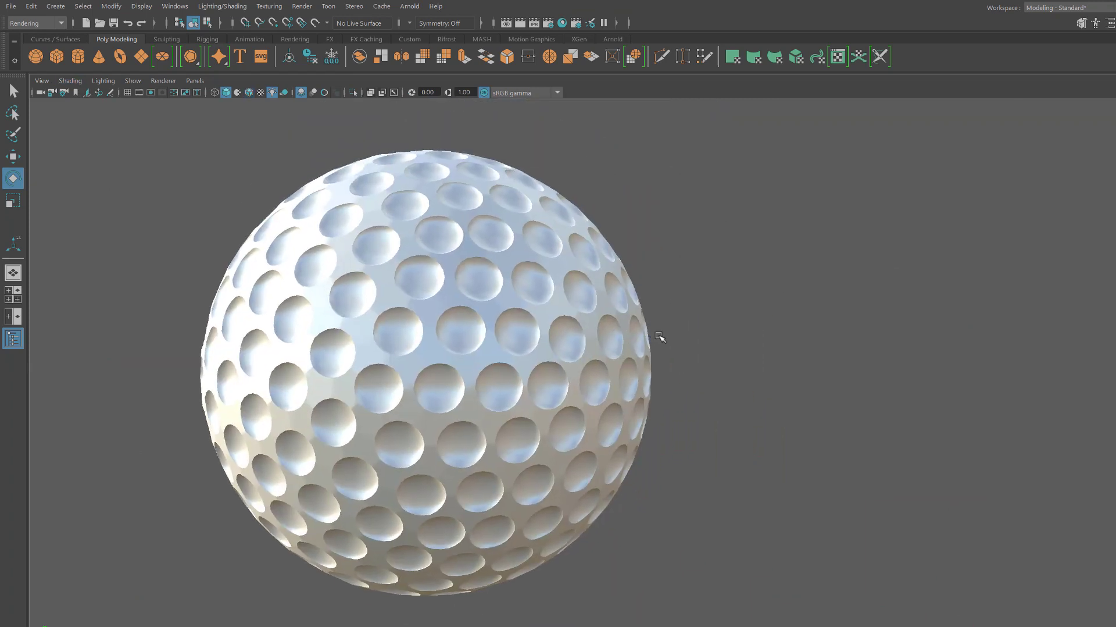
{"action": "left_click_drag", "start_coordinate": [710, 329], "coordinate": [706, 325], "text": "alt"}
{"action": "right_click_drag", "start_coordinate": [727, 327], "coordinate": [756, 323], "text": "alt"}
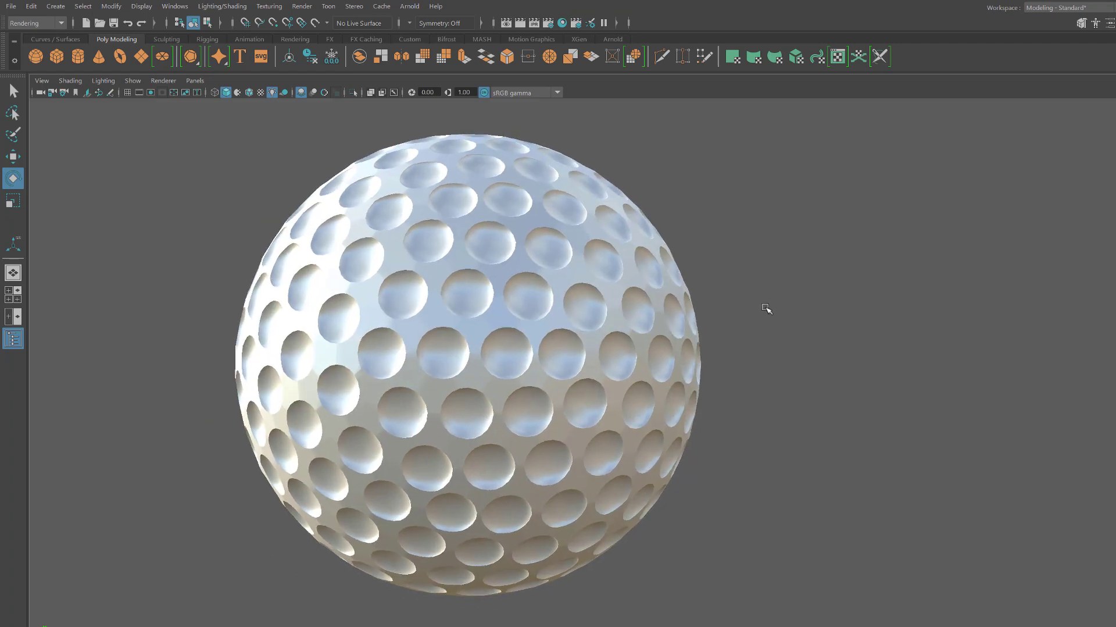
{"action": "middle_click_drag", "start_coordinate": [766, 308], "coordinate": [762, 312], "text": "alt"}
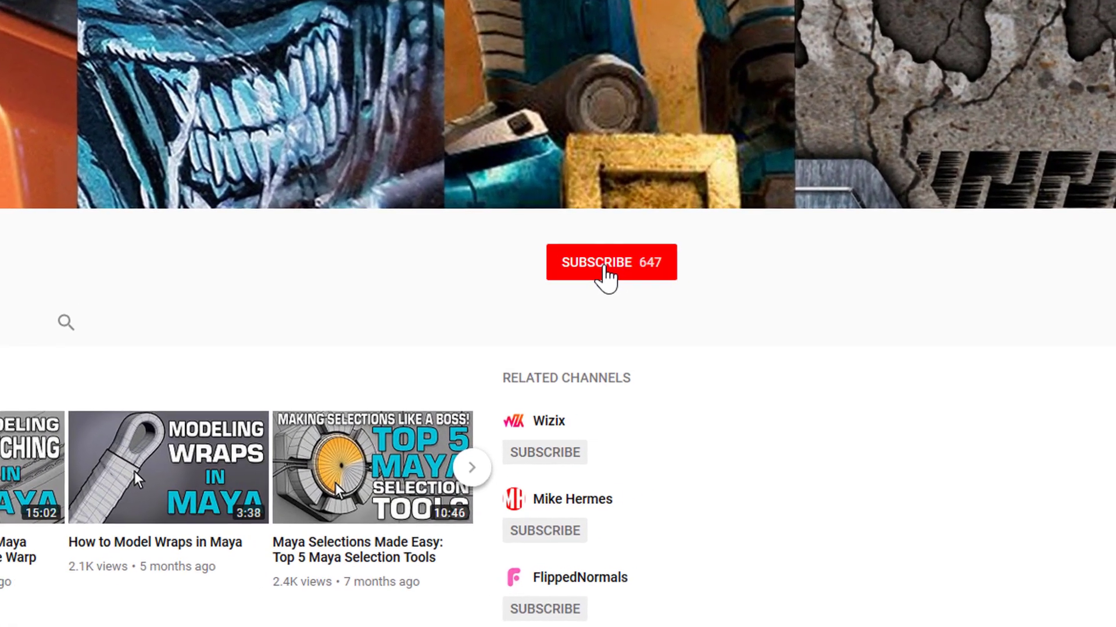
Step: On the tutorial's YouTube channel page, subscribe to the channel and enable notifications for every new video
{"action": "left_click", "coordinate": [744, 263]}
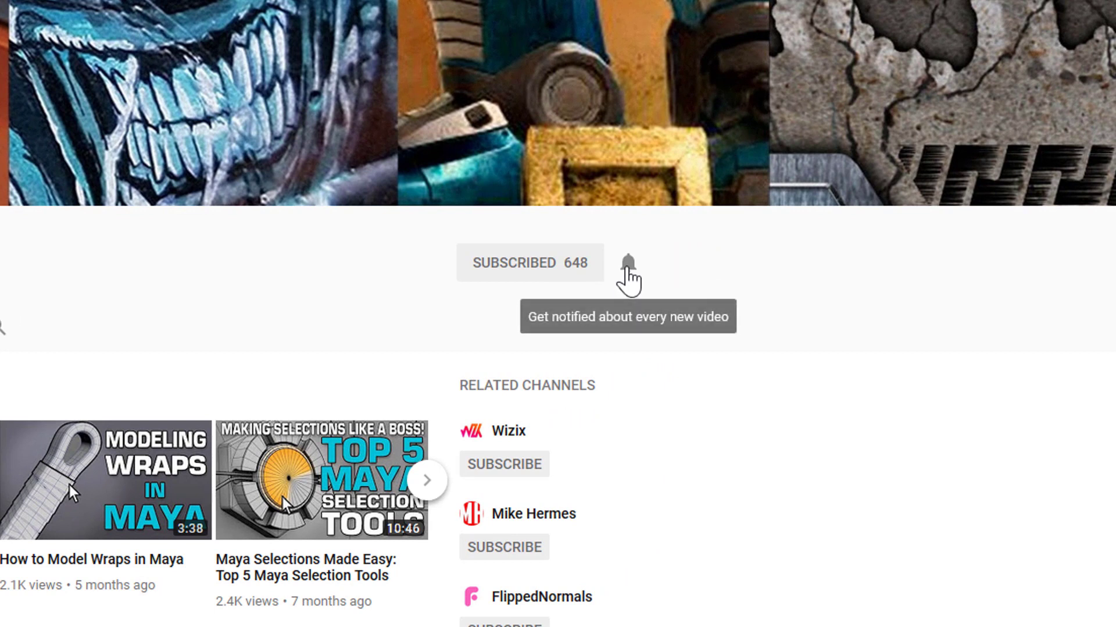
{"action": "left_click", "coordinate": [626, 266]}
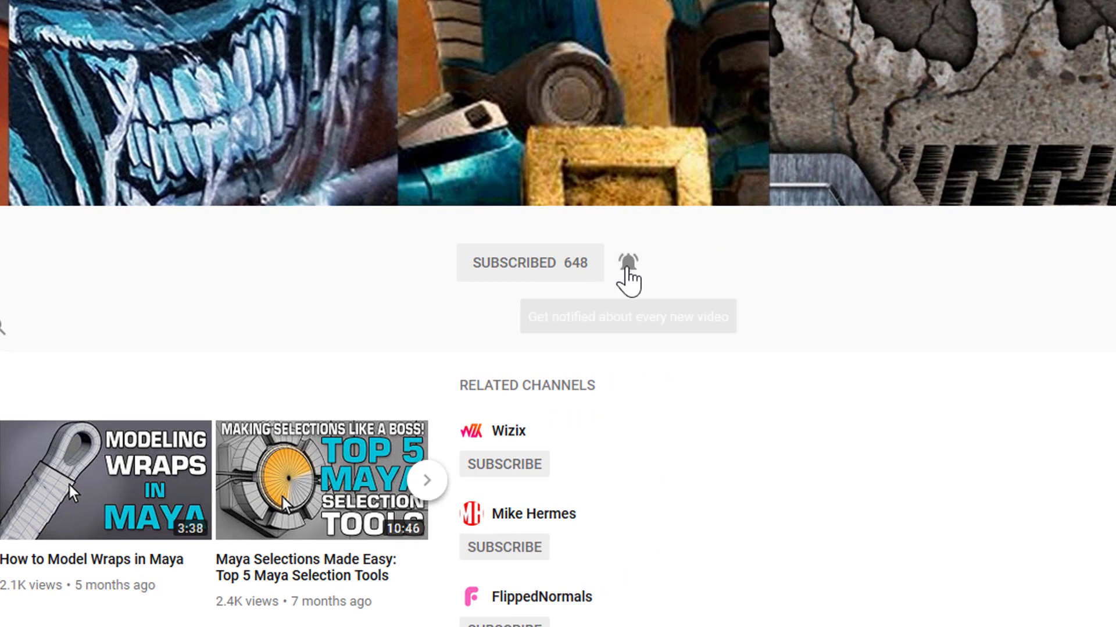